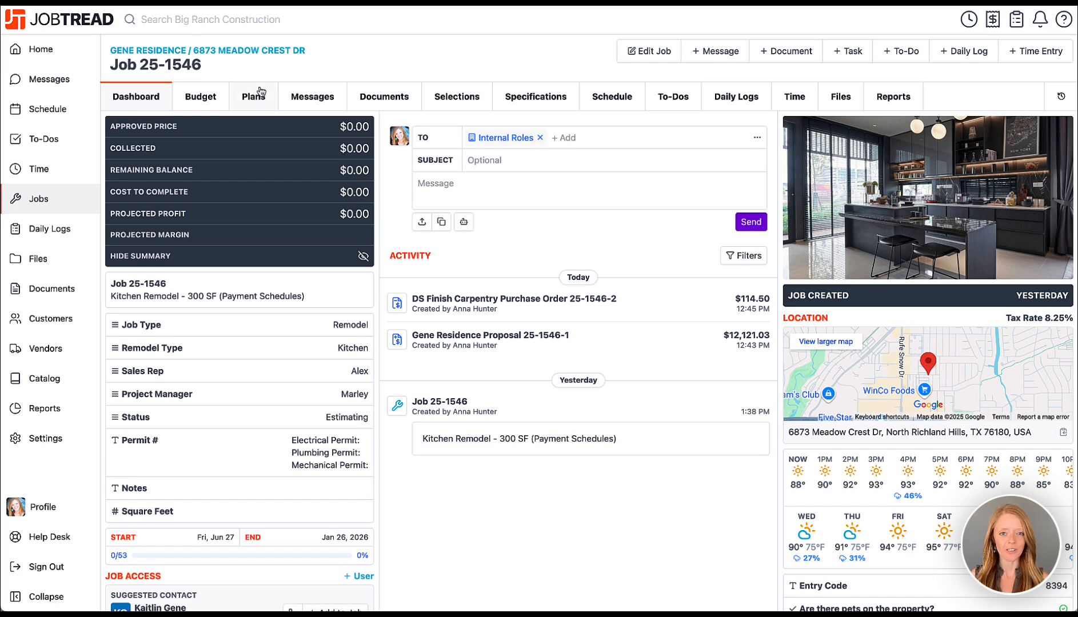
- Create a Proposal document for the job from its budget, including the whole Base Kitchen Remodel cost group
click(216, 102)
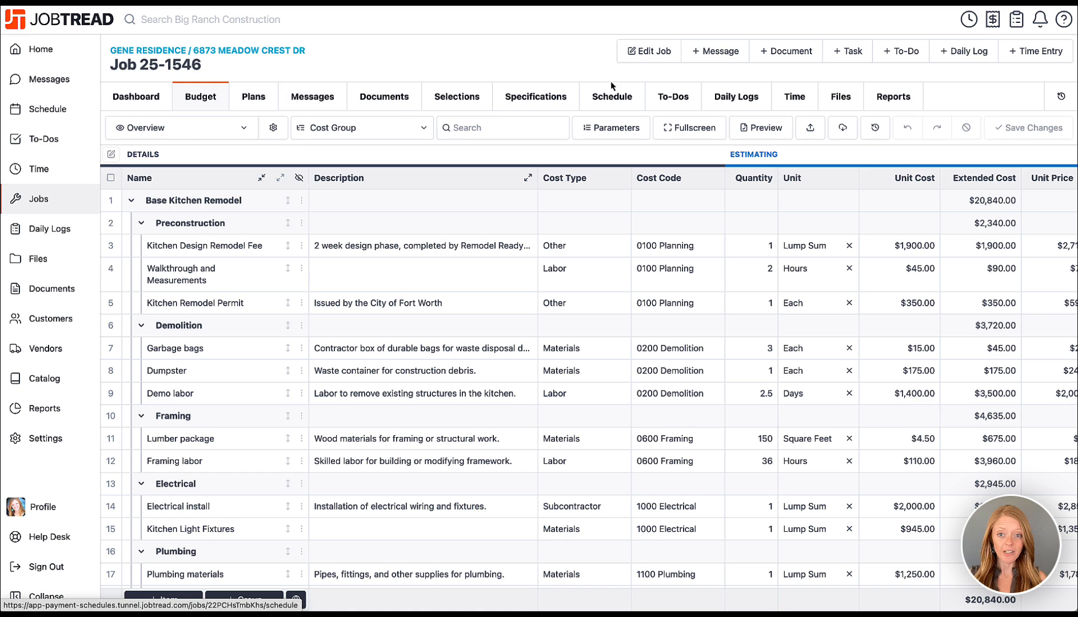
click(782, 54)
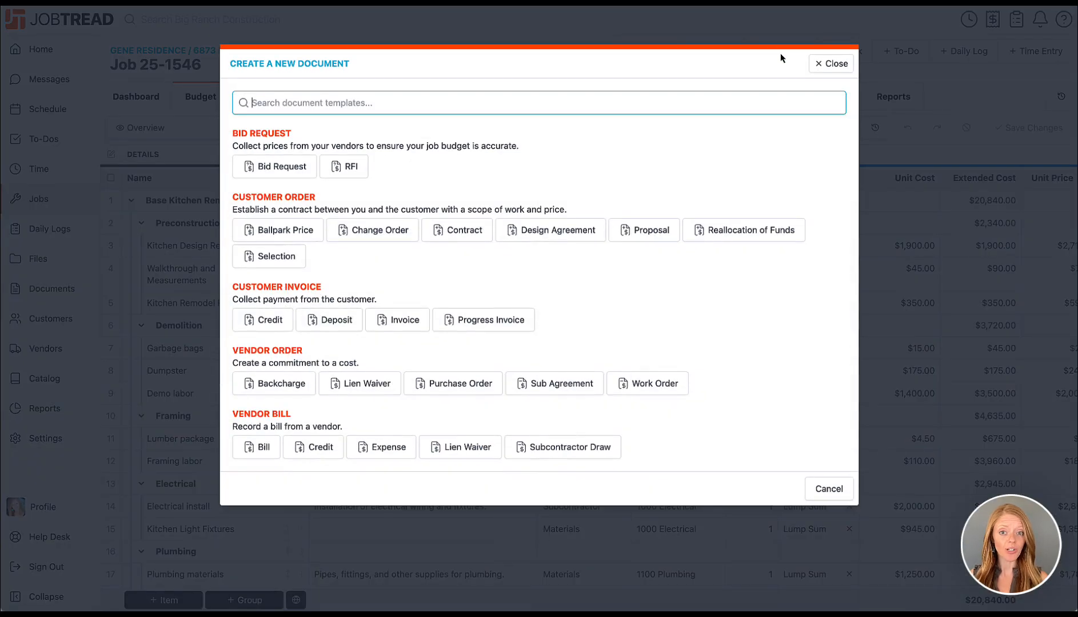
click(665, 231)
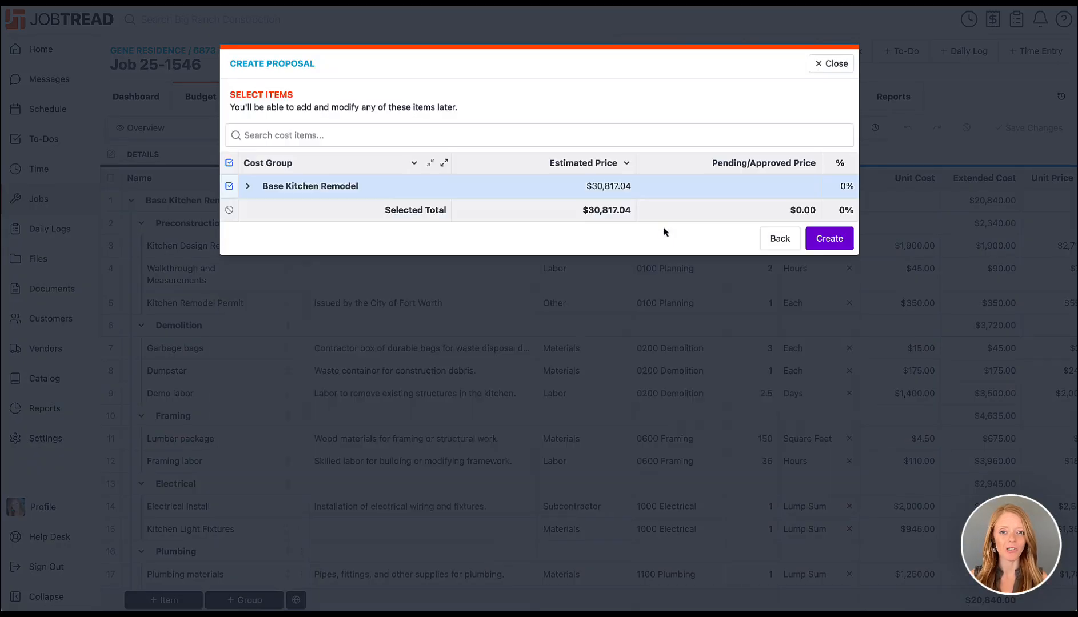
click(829, 238)
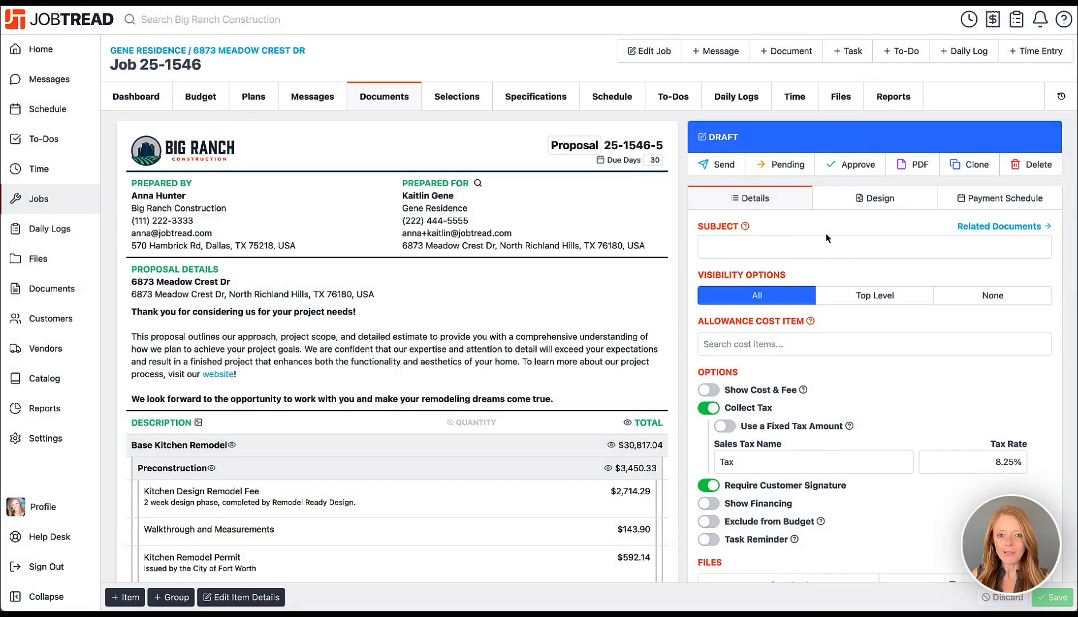
- Set the proposal's cover page design to Modern
click(837, 210)
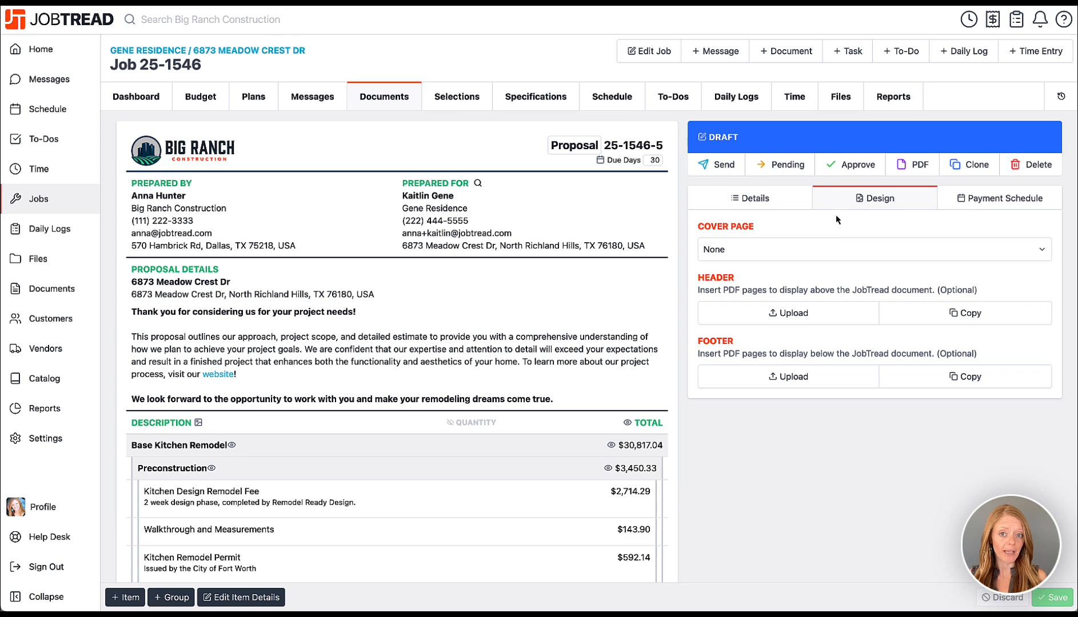
click(837, 251)
click(836, 278)
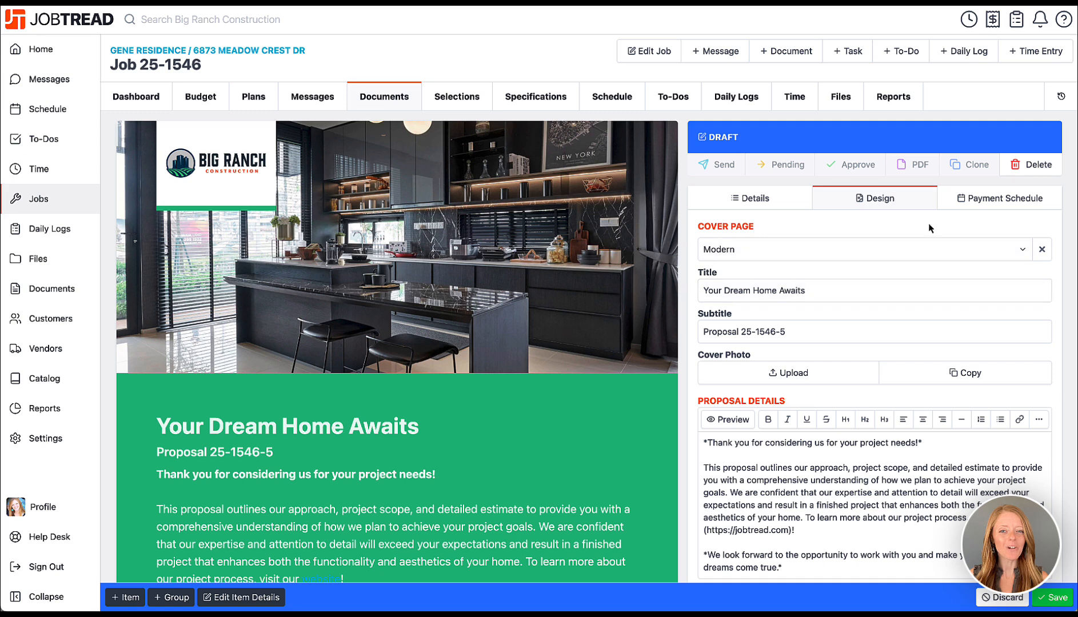
- Add a scheduled invoice named "Draw 1 - Deposit" to the proposal's payment schedule, using the Deposit template
click(964, 208)
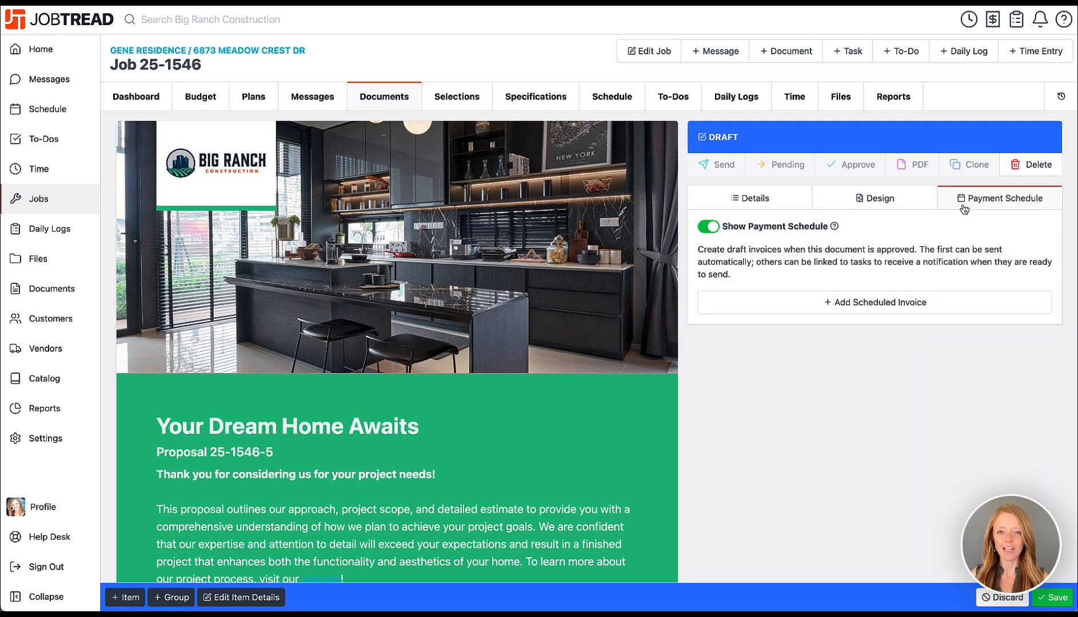
click(876, 303)
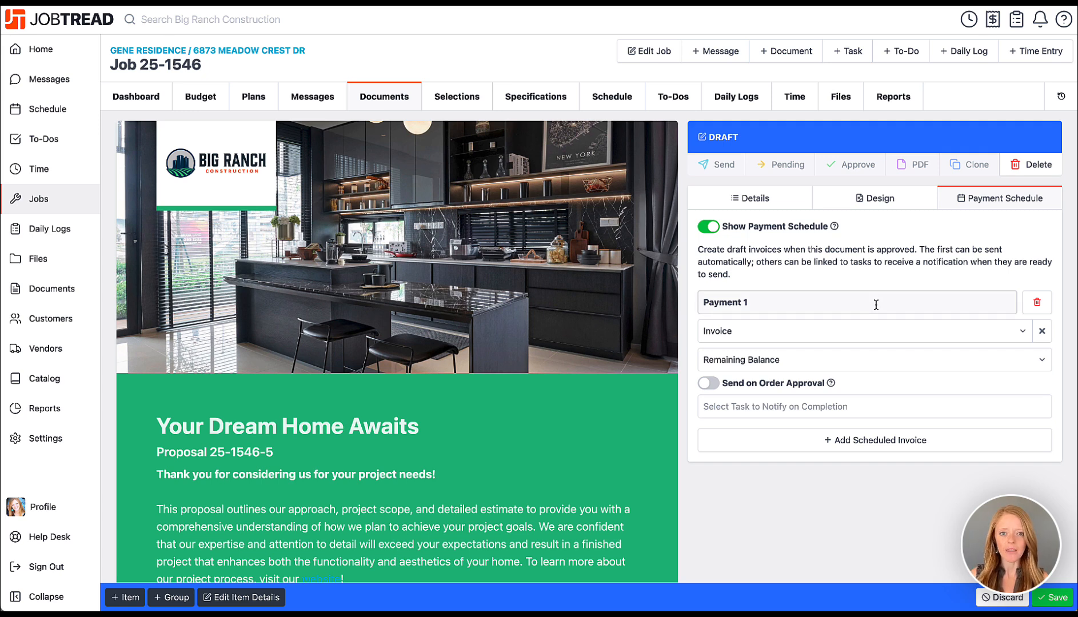
triple_click(876, 303)
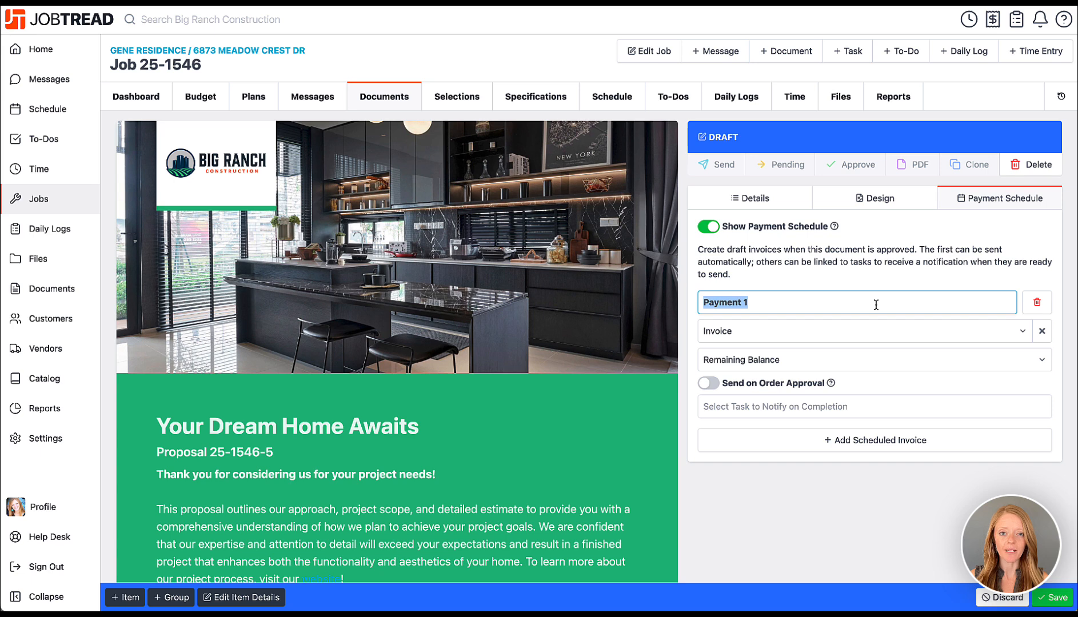
text(Draw )
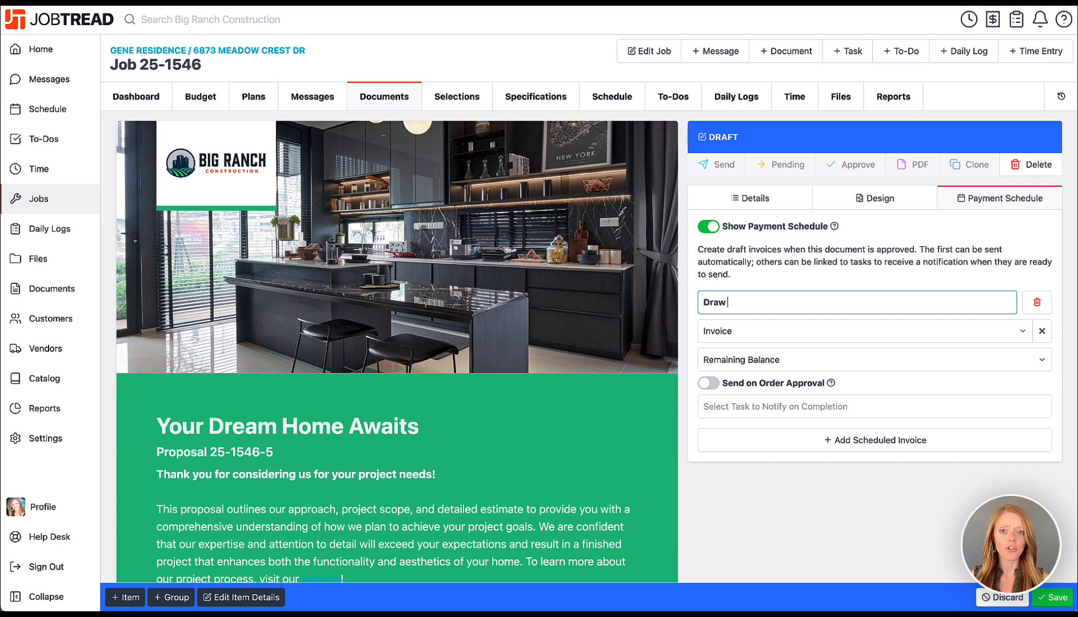
text(1 - Deposit)
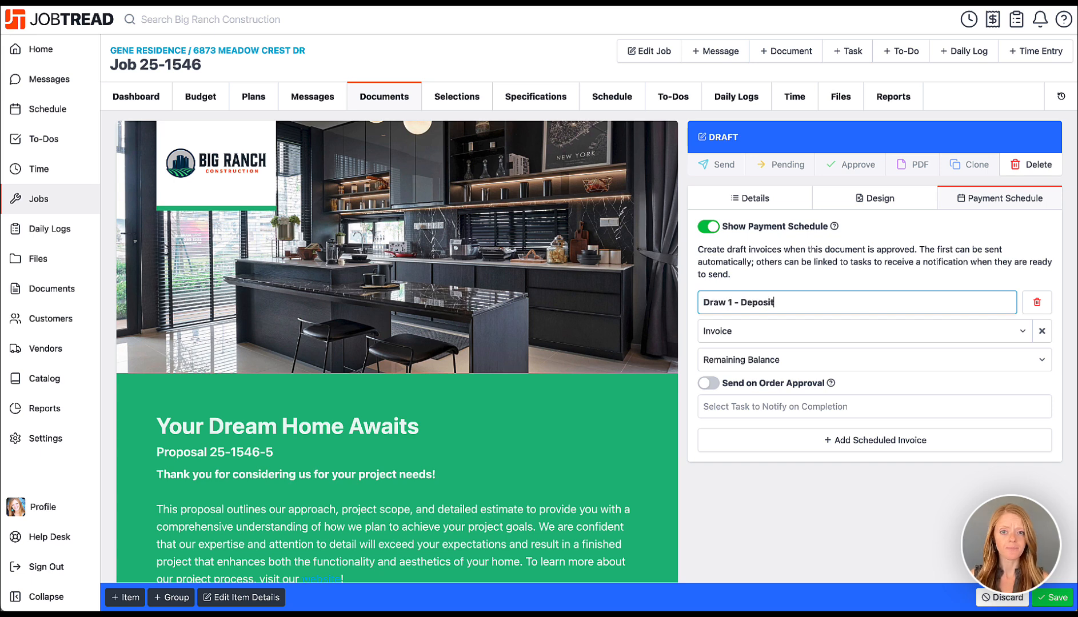
click(875, 332)
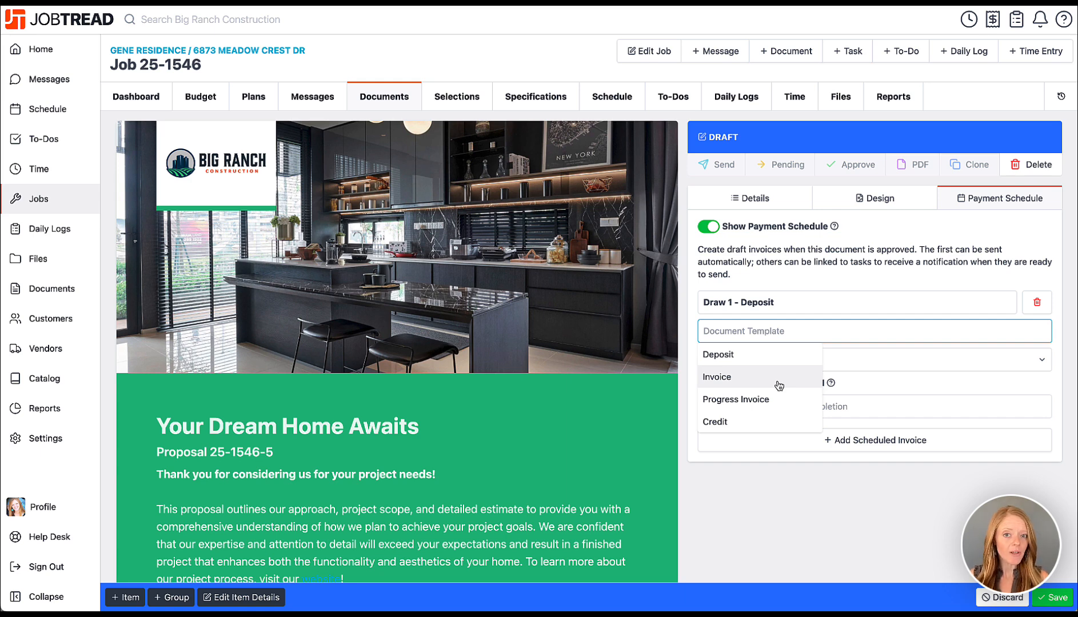
click(771, 359)
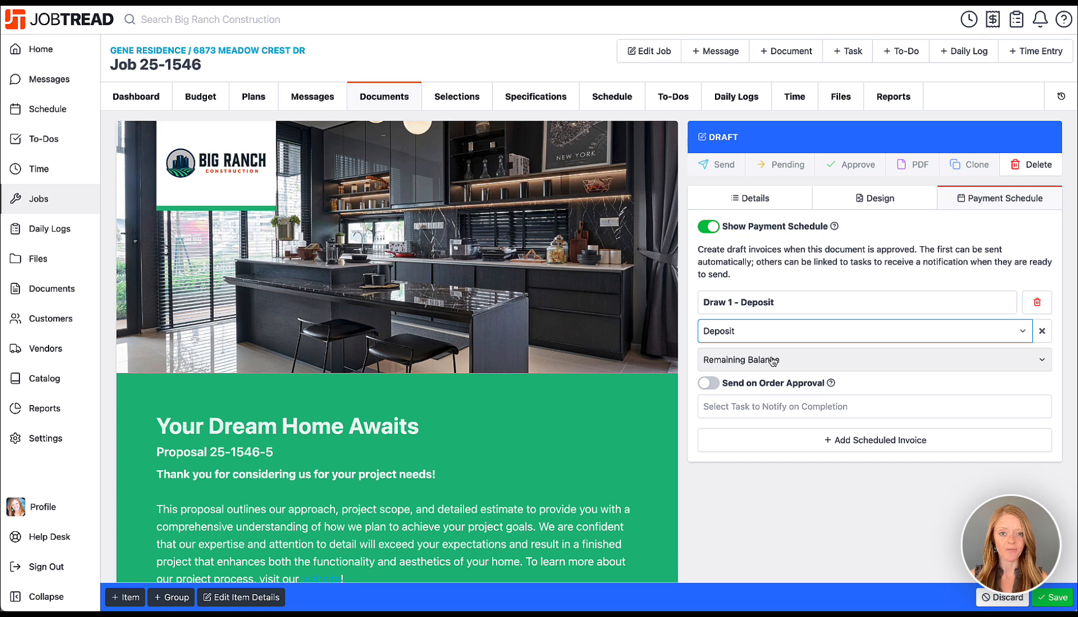
- Set the Draw 1 - Deposit invoice to a percentage of 10% and have it sent on order approval
click(815, 361)
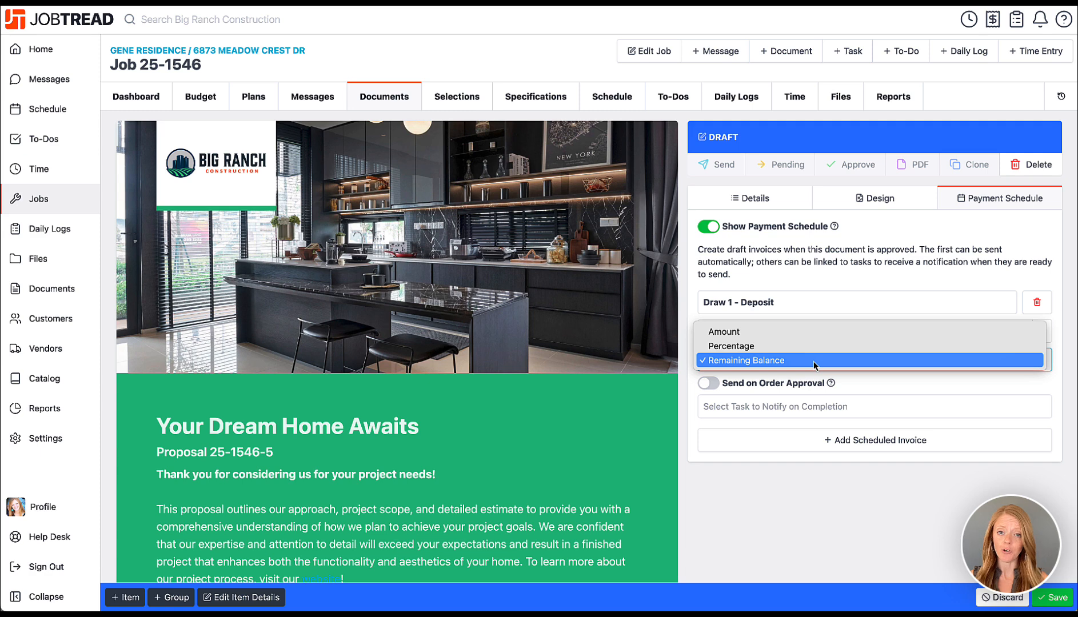
click(804, 348)
click(891, 361)
text(10)
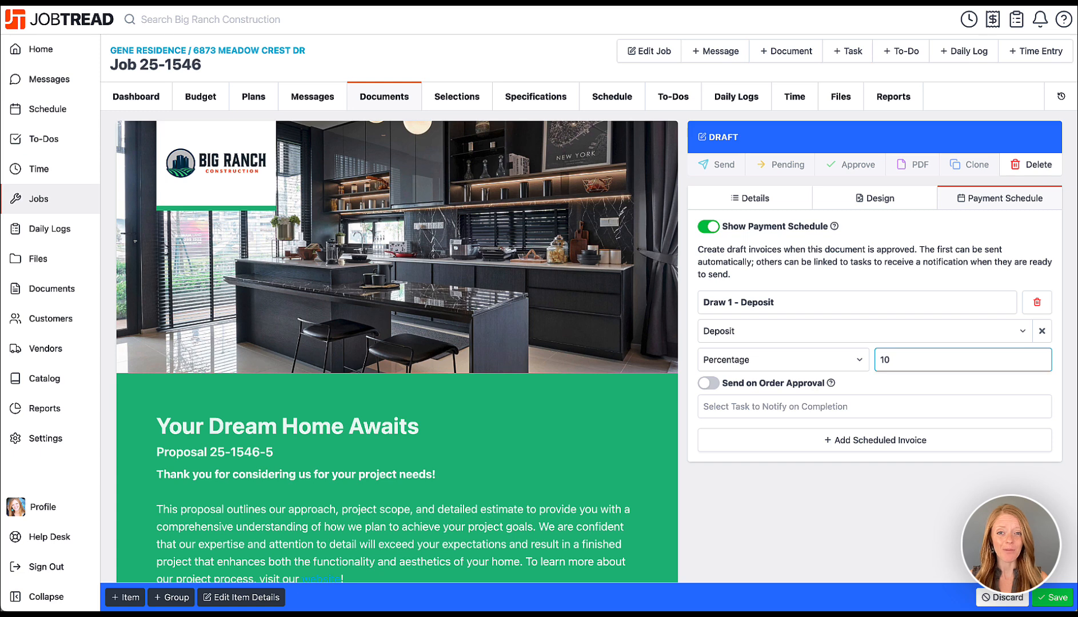
click(881, 388)
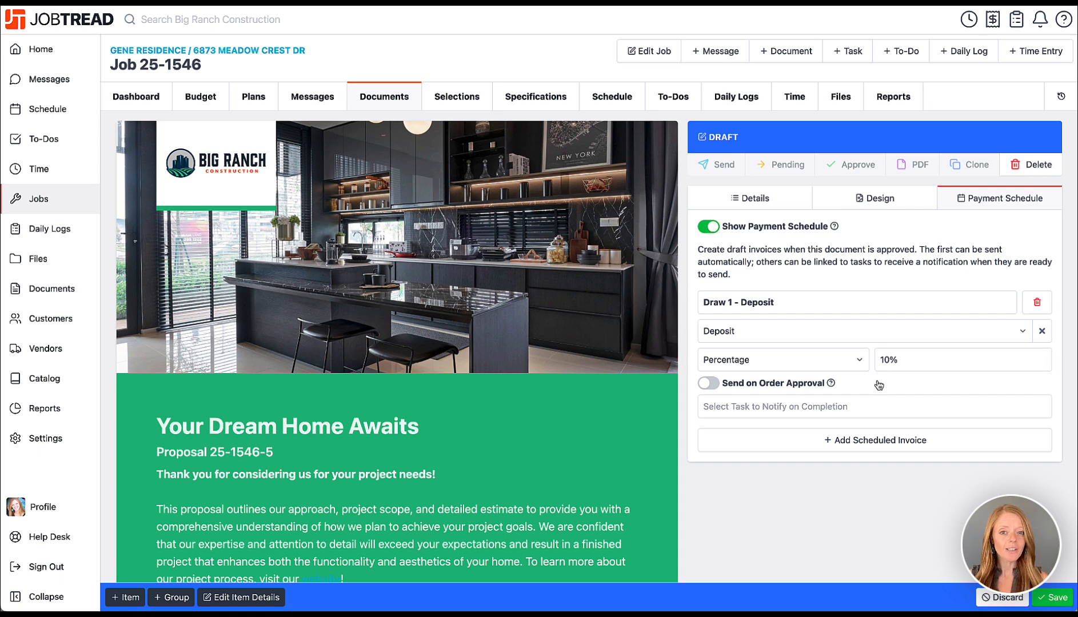
click(707, 385)
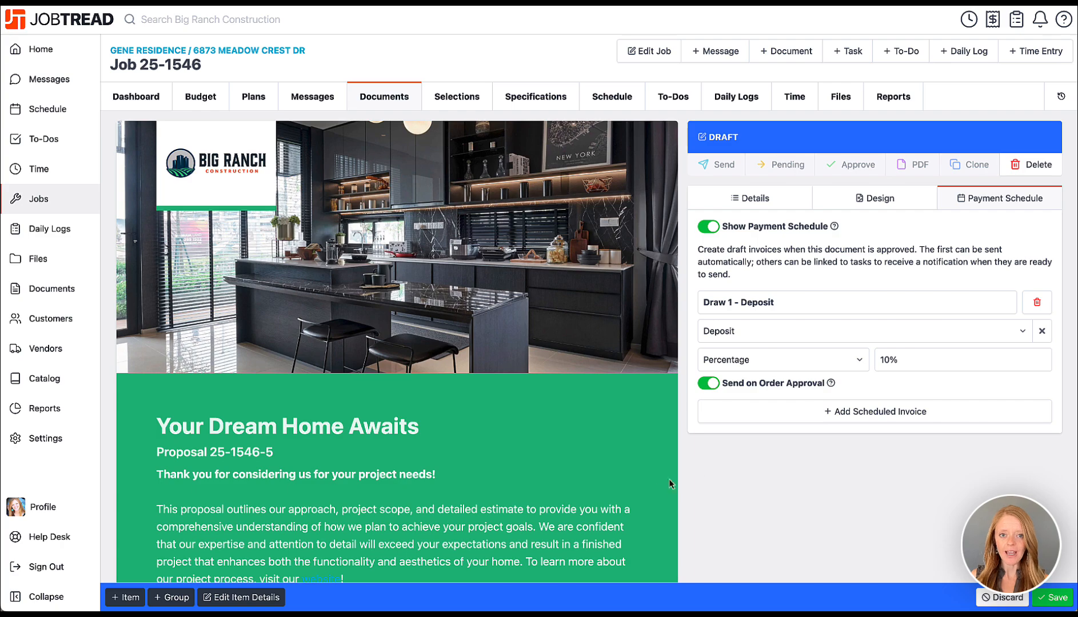
- Add a second scheduled invoice named "Draw 2" to the payment schedule, using the Progress Invoice template
scroll(653, 487, down, 10)
scroll(655, 491, down, 15)
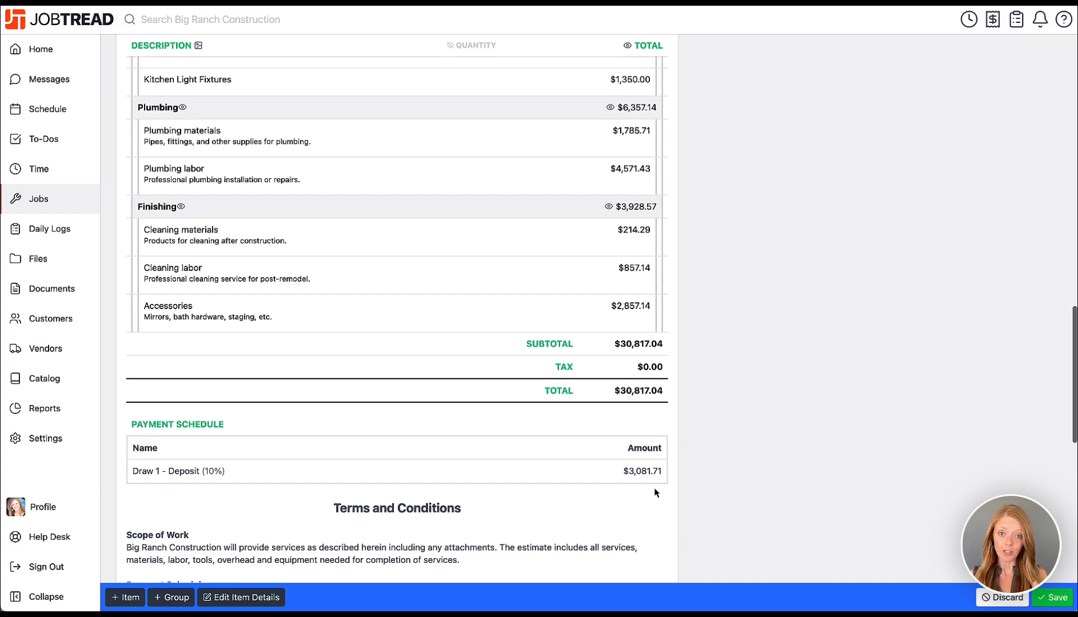
scroll(498, 273, up, 20)
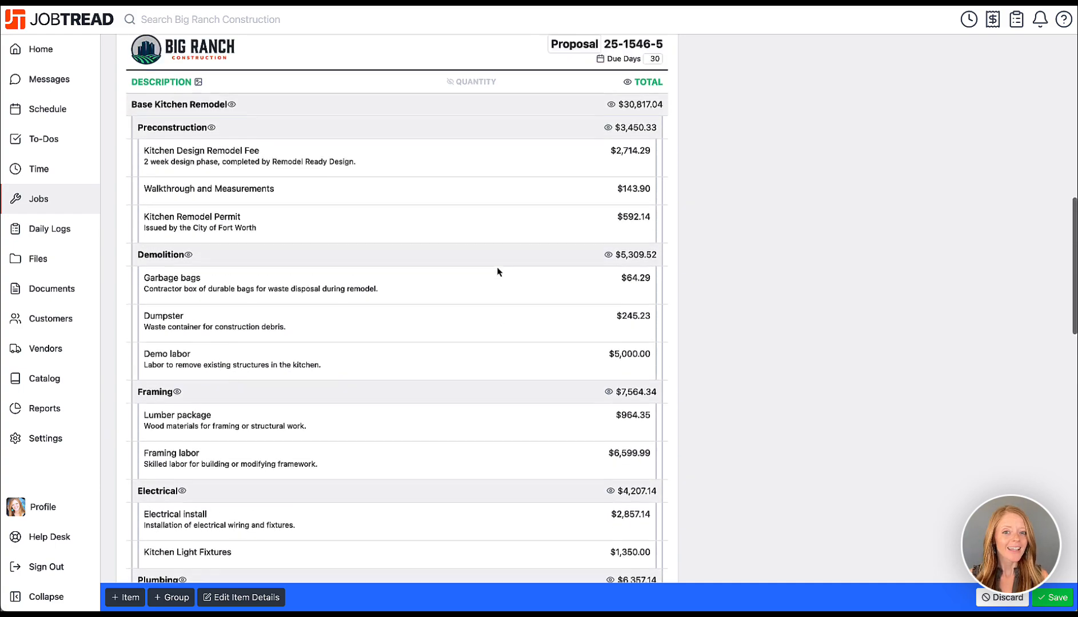
scroll(498, 272, up, 2)
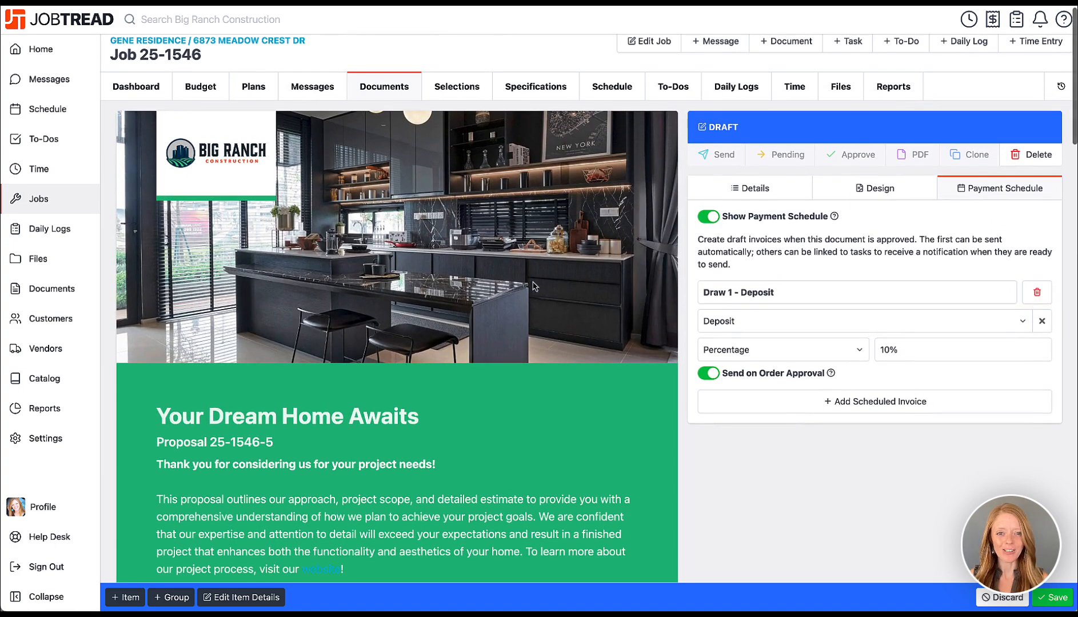
click(755, 411)
click(753, 409)
text(Draw 2)
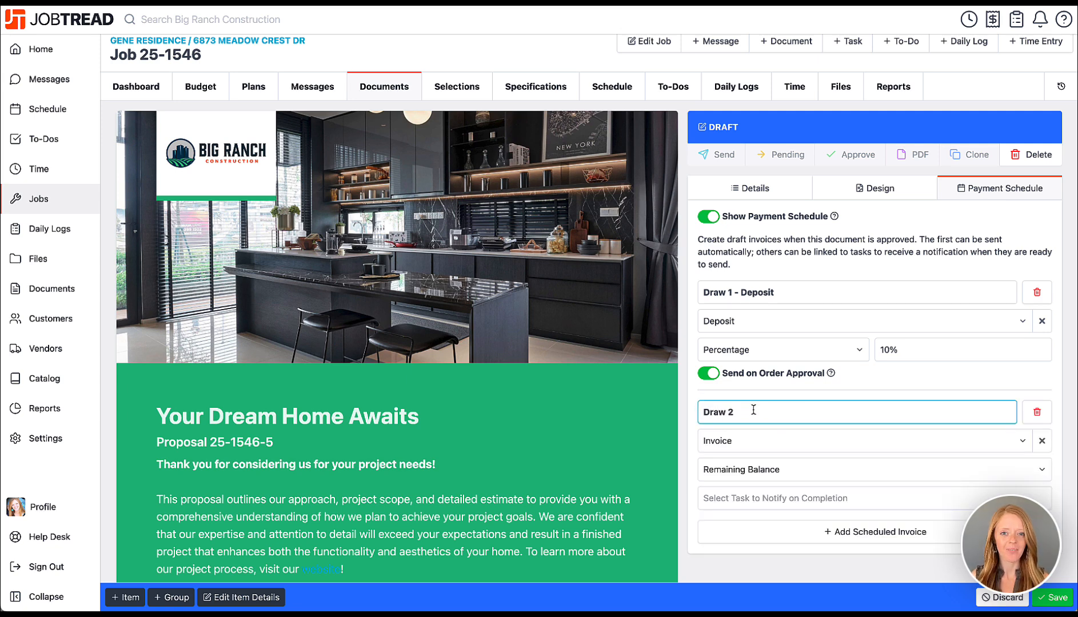
click(764, 443)
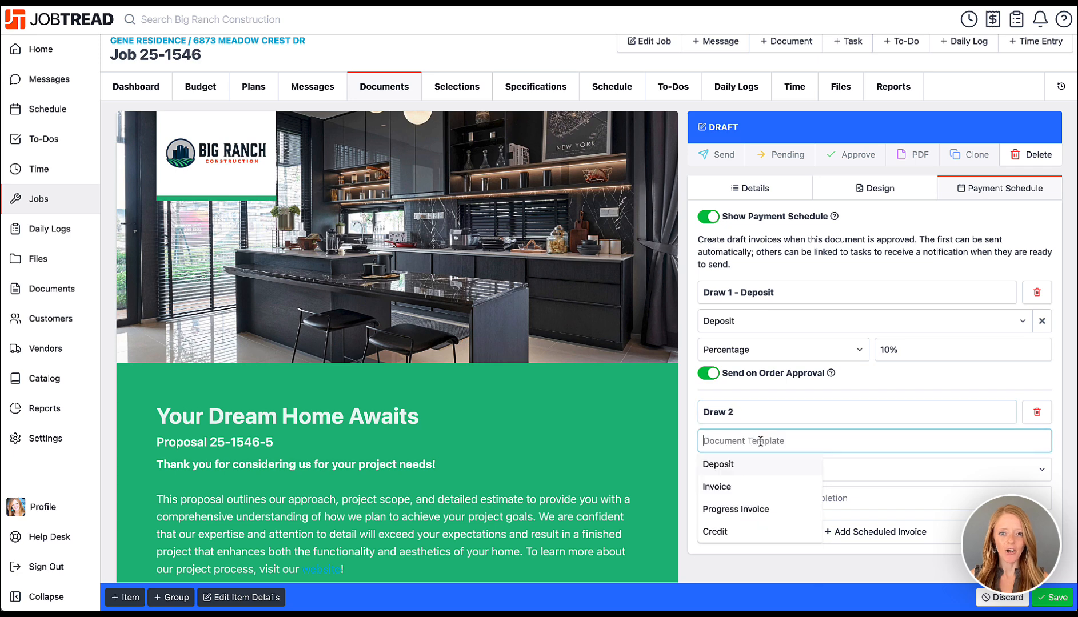
click(759, 511)
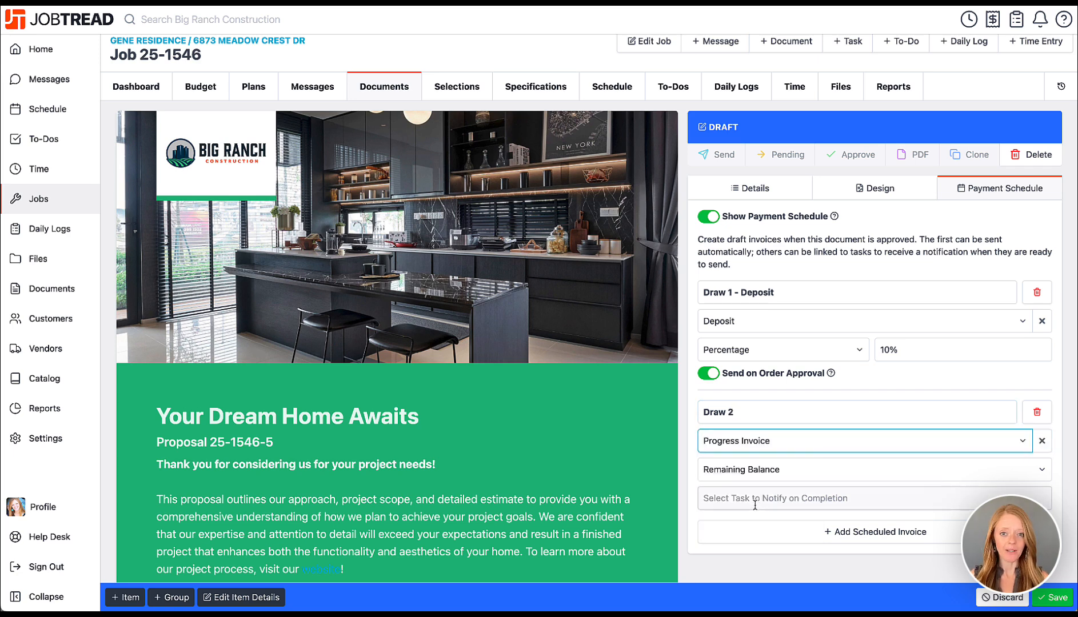
- Set Draw 2 to a percentage of 25% and link its completion notification to the Inspection: Foundation task
click(779, 475)
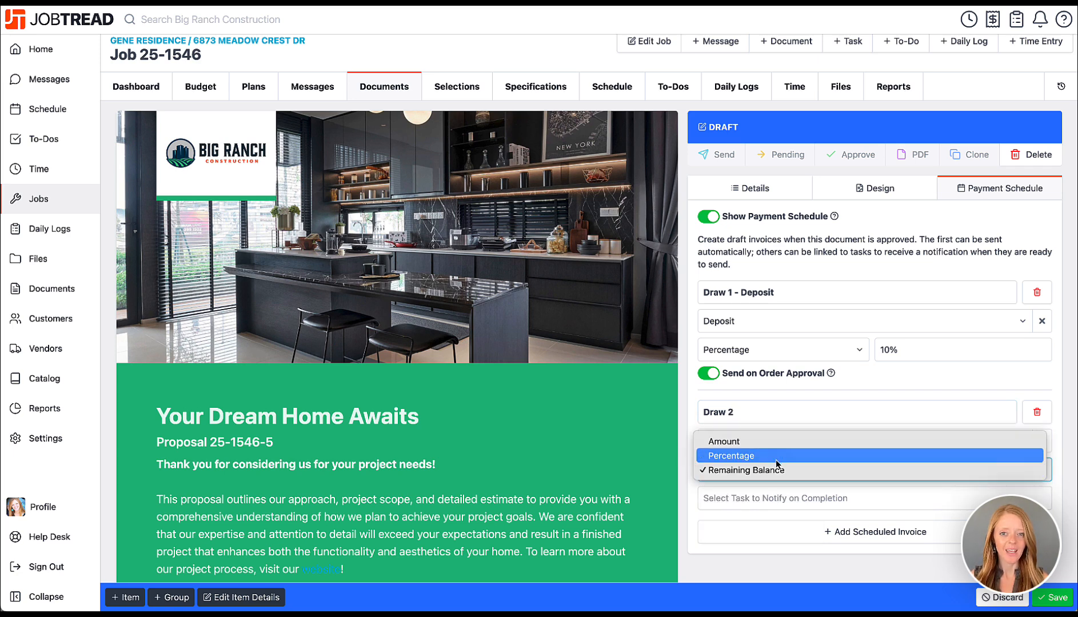
click(775, 457)
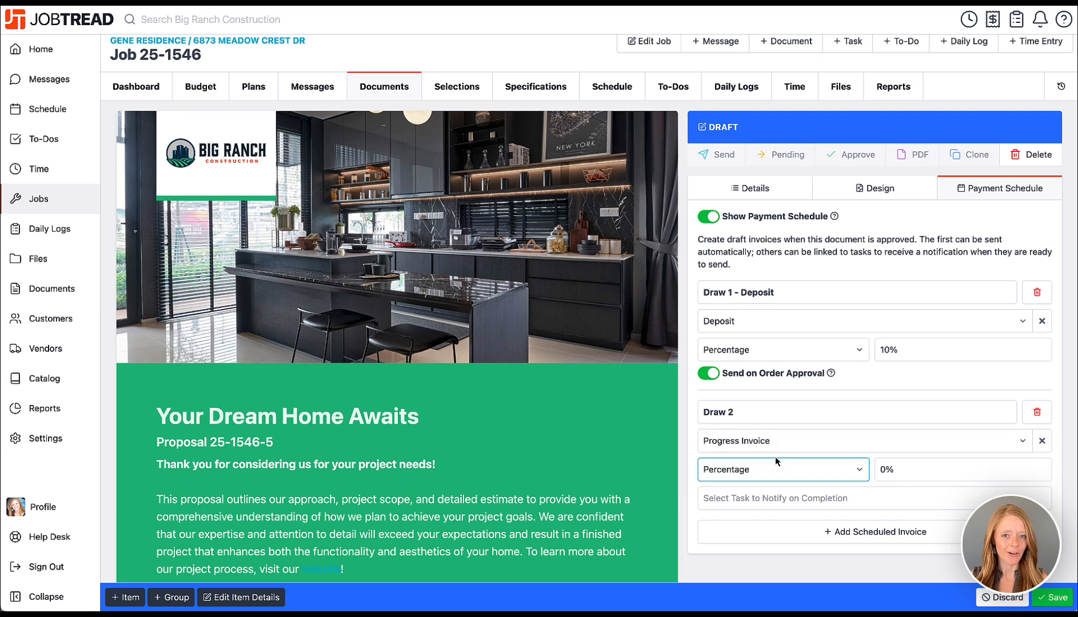
click(907, 468)
text(25)
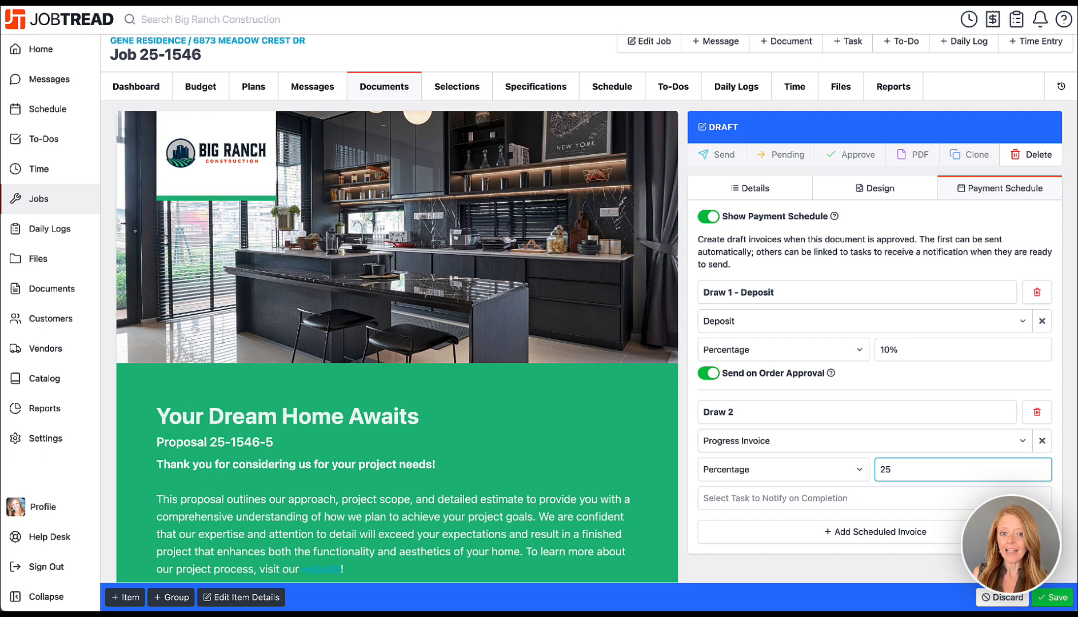
click(872, 496)
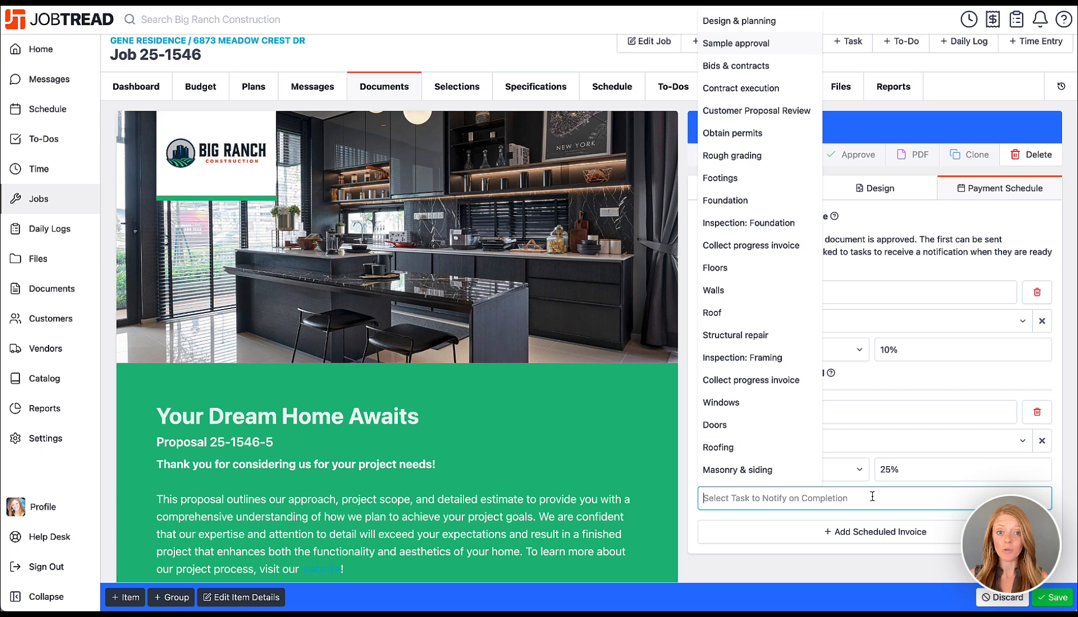
scroll(760, 434, down, 1)
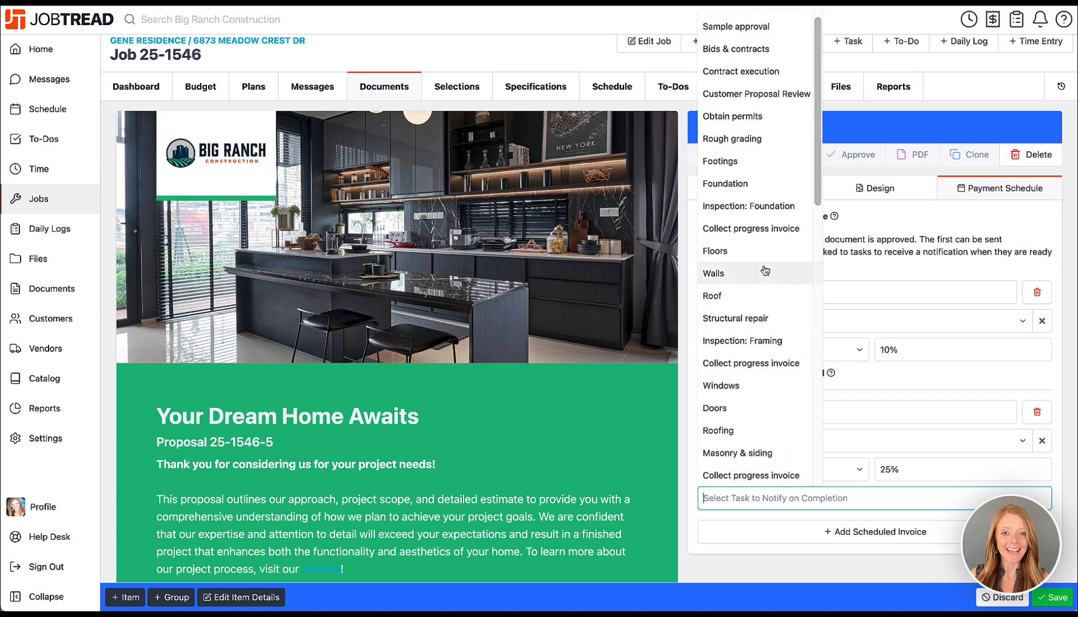
click(760, 206)
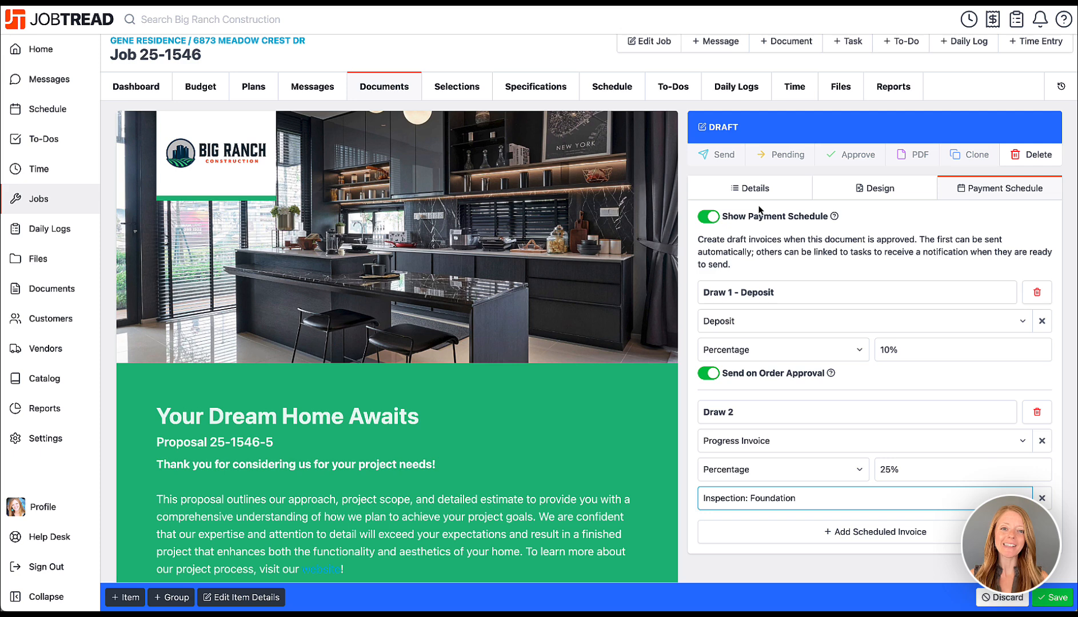
click(798, 559)
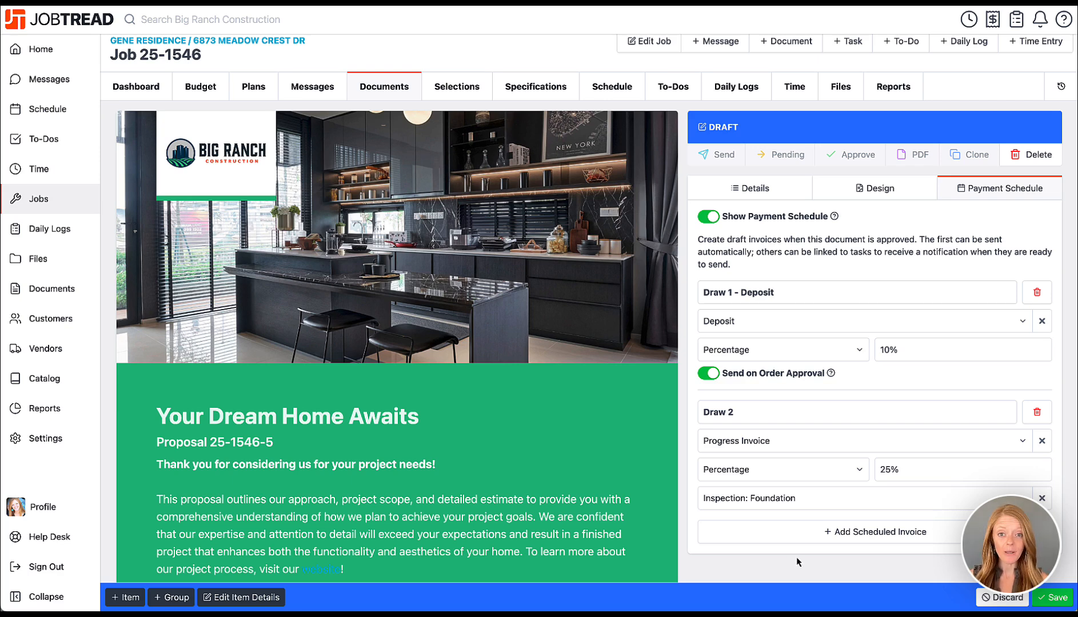
- Give the internal Site Supervisor user access to the proposal from its document details, with notification kept on
click(749, 187)
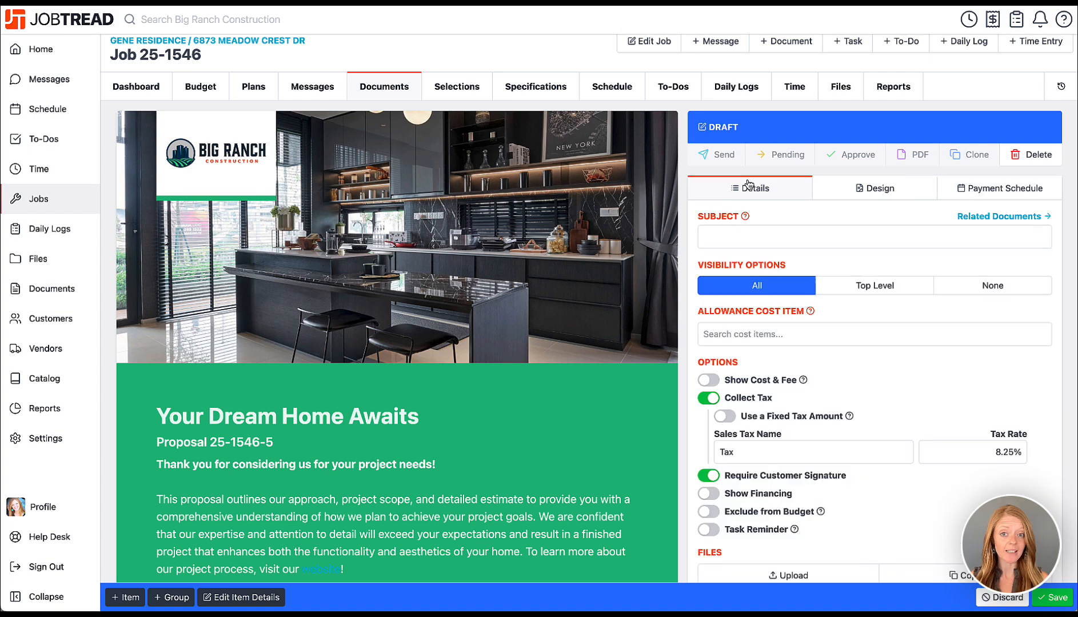
scroll(765, 399, down, 5)
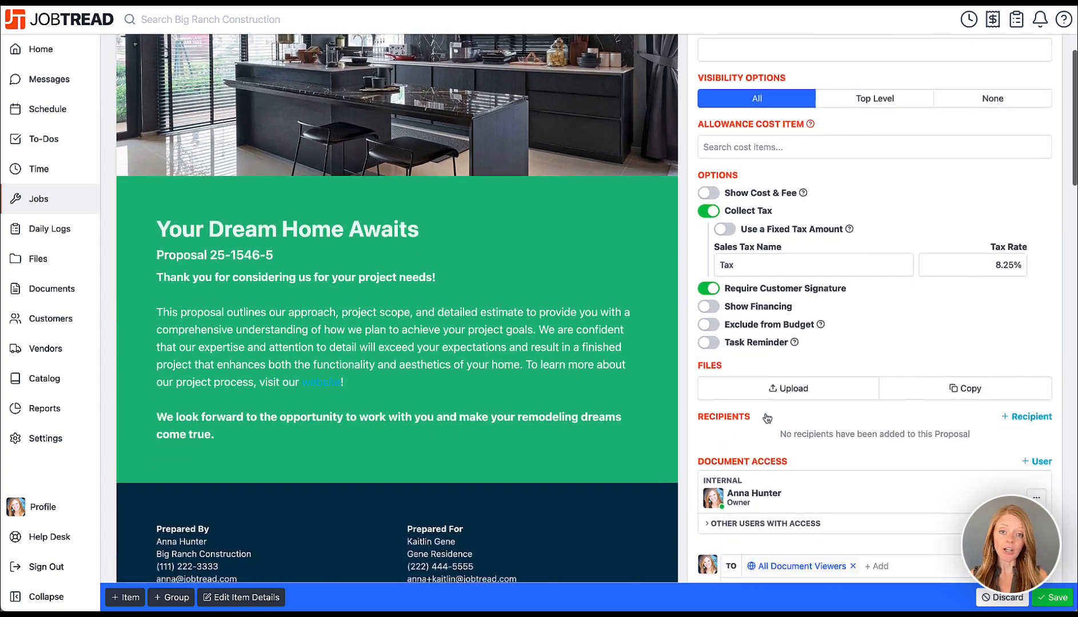
click(1032, 386)
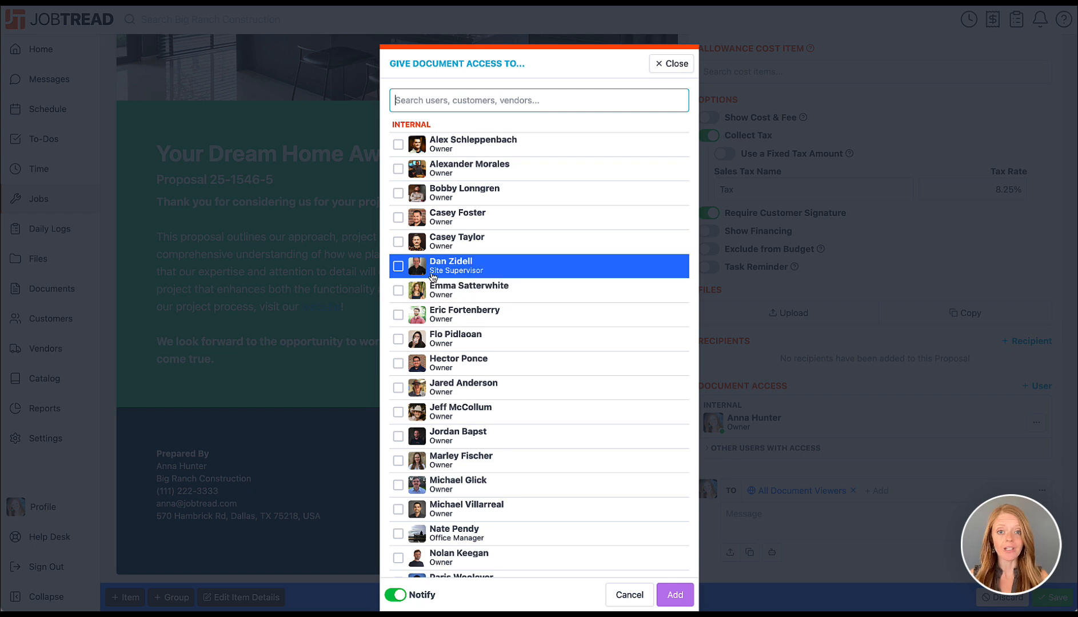
click(398, 266)
click(676, 595)
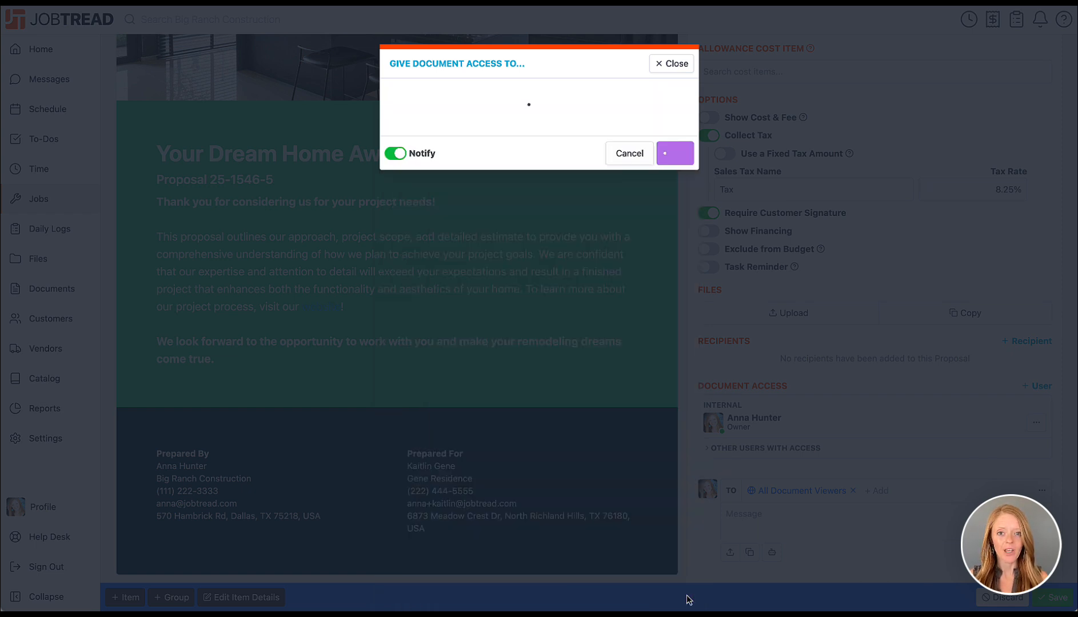
scroll(893, 226, up, 5)
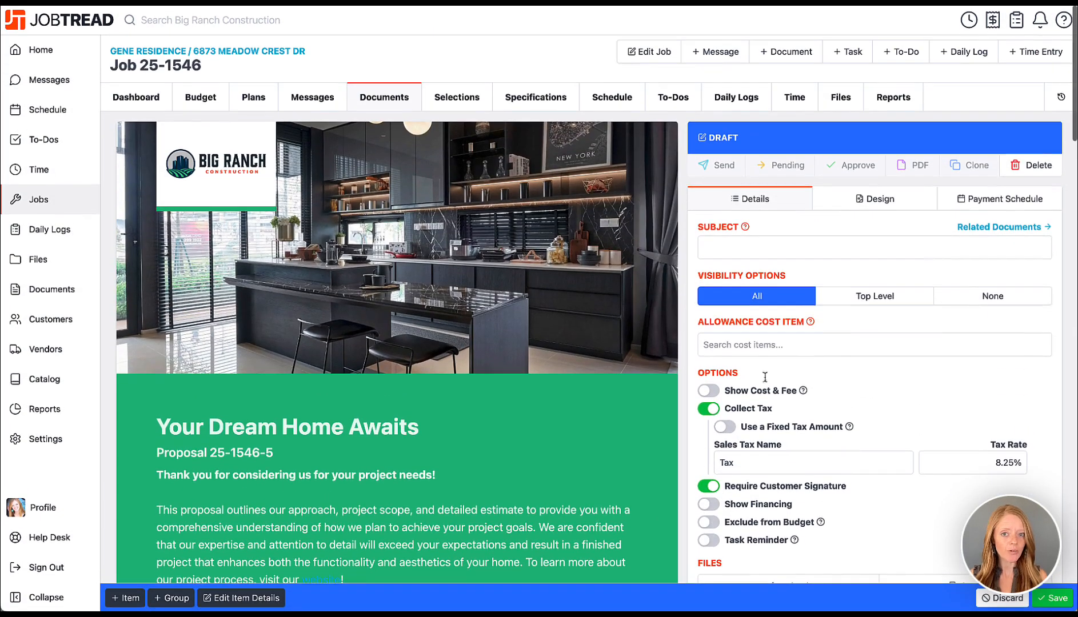
- Add a third scheduled invoice named "Draw 3" to the proposal's payment schedule, using the Progress Invoice template
click(953, 194)
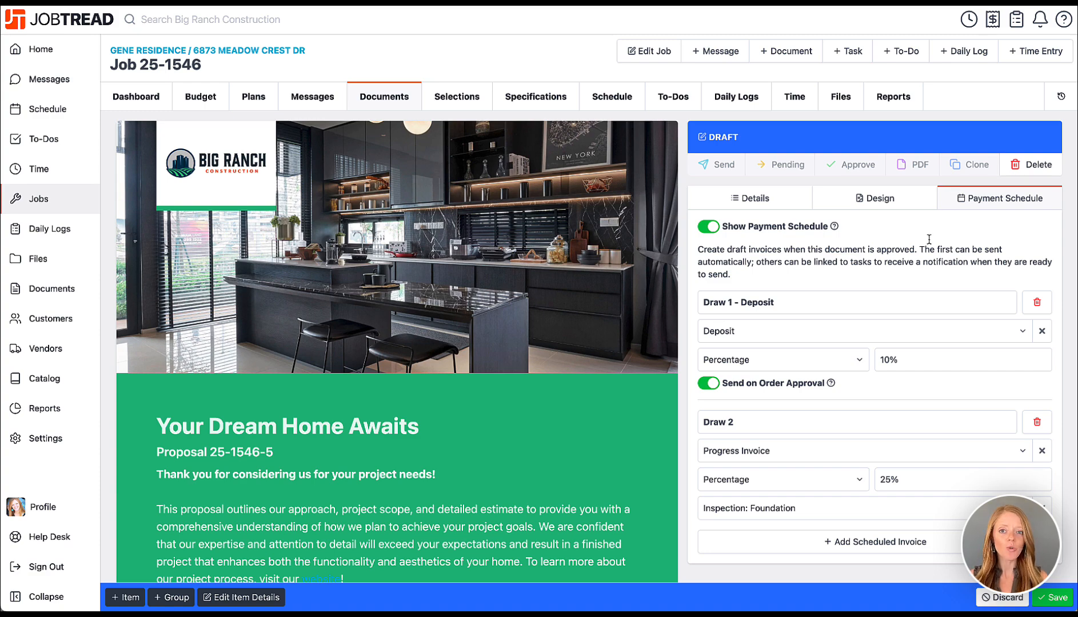
scroll(872, 473, down, 3)
click(870, 404)
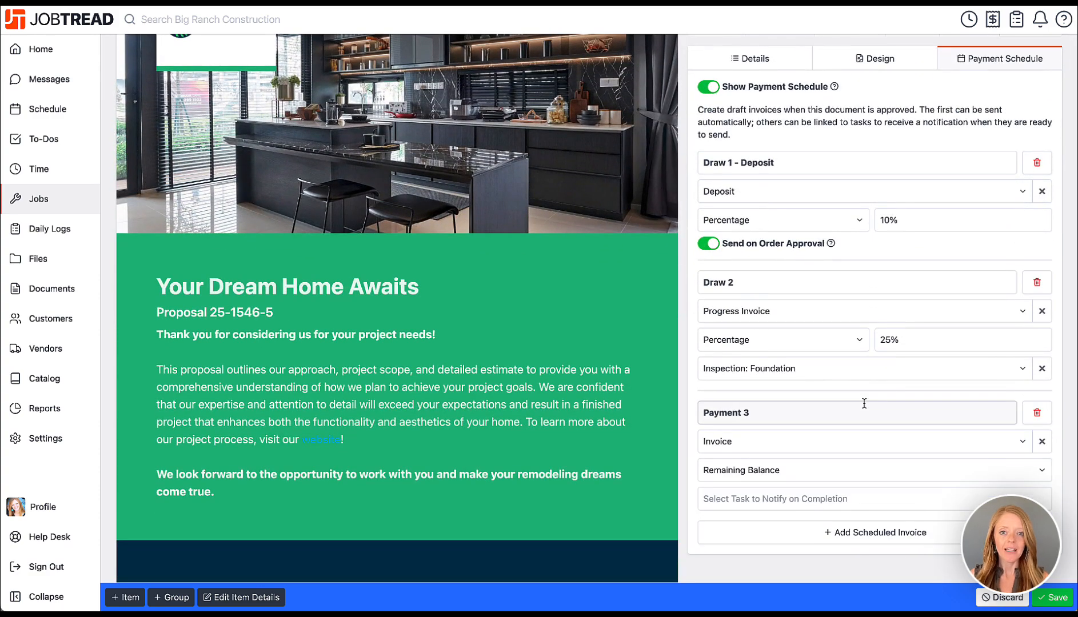
text(Draw)
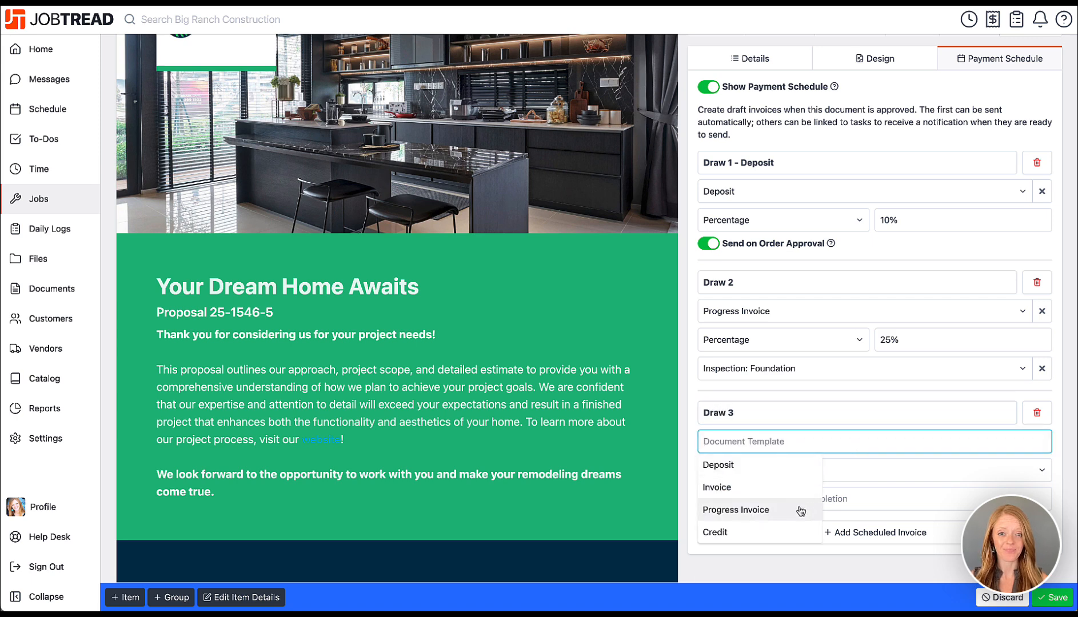
click(796, 510)
- Set Draw 3 to a percentage of 25% and link its completion notification to the Inspection: MEP rough-in task
click(799, 471)
click(799, 457)
click(882, 470)
text(25)
scroll(879, 476, down, 1)
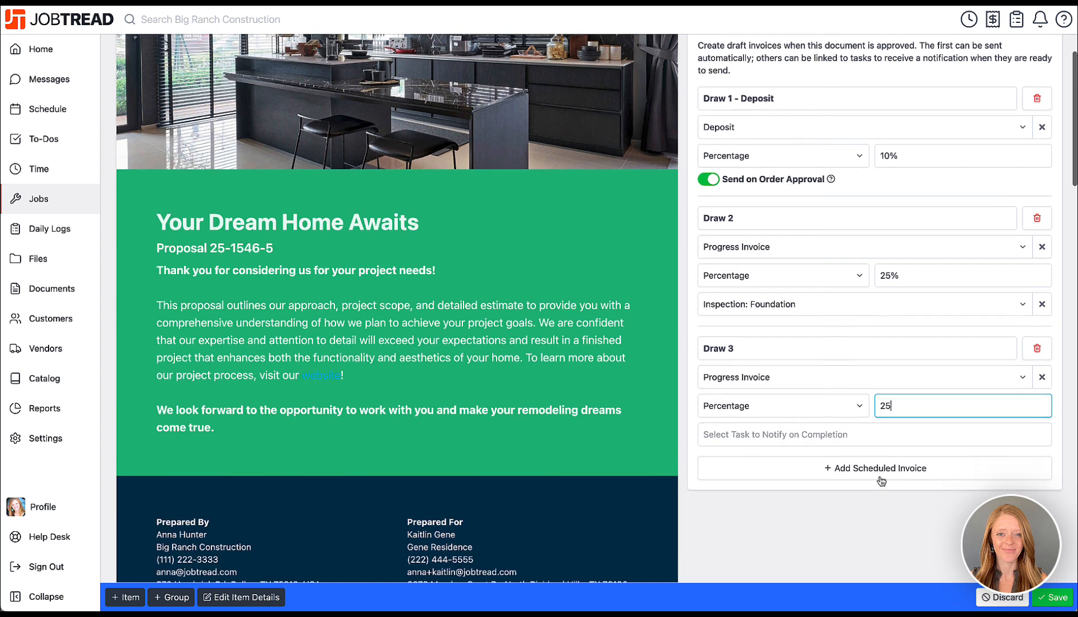
click(778, 435)
scroll(756, 353, down, 5)
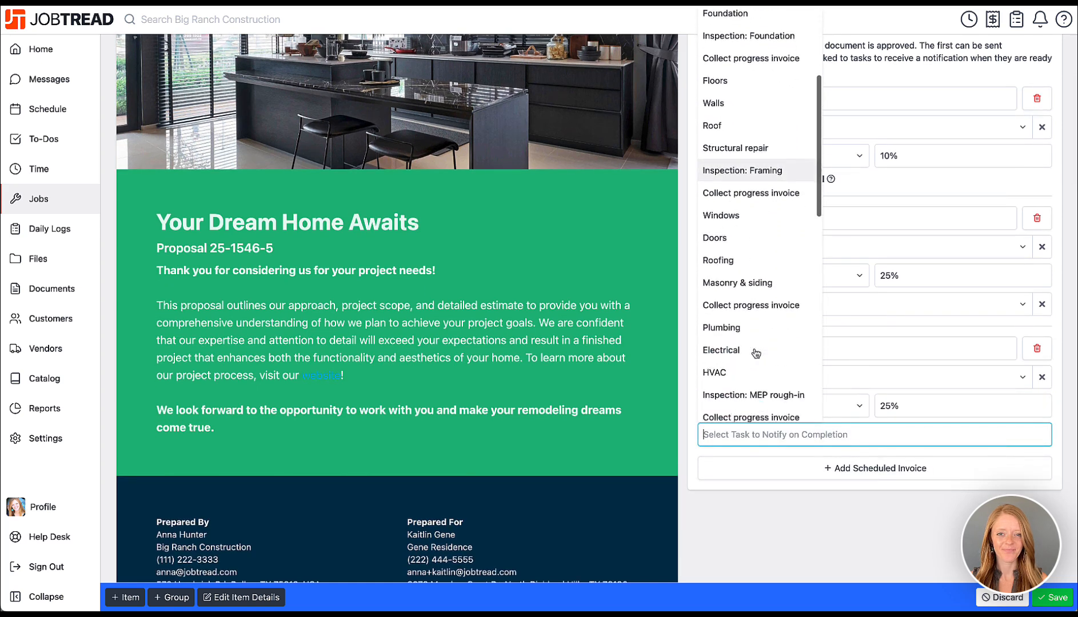
click(757, 353)
- Add a fourth scheduled invoice named "Draw 4 - Final Payment" using the Invoice template
scroll(826, 490, down, 2)
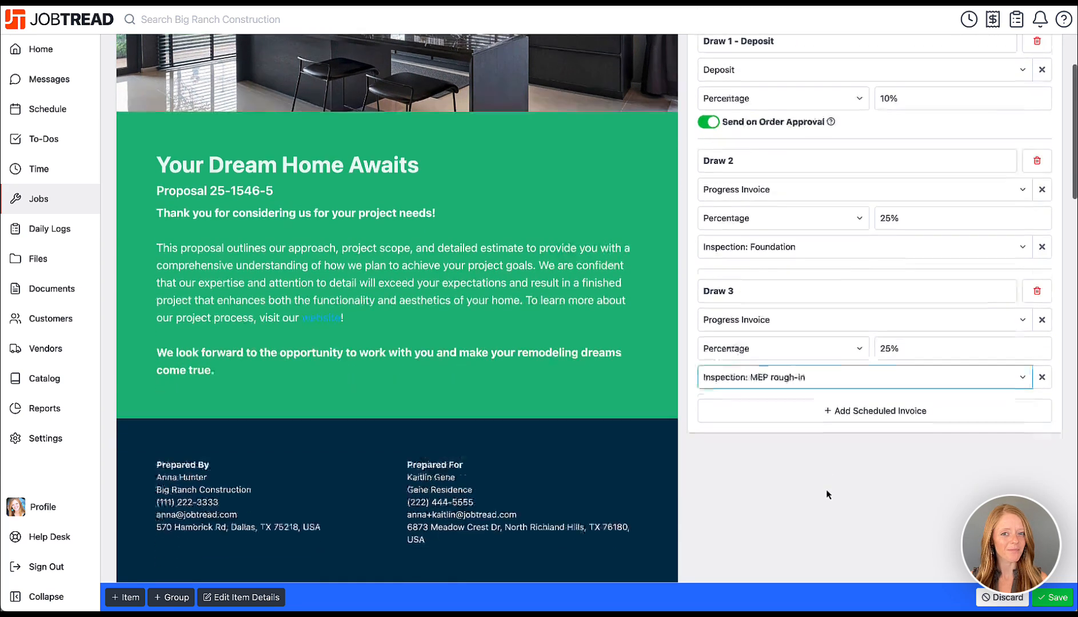
click(820, 383)
click(820, 383)
key(ctrl+a)
text(Draw 4 - Final Payment)
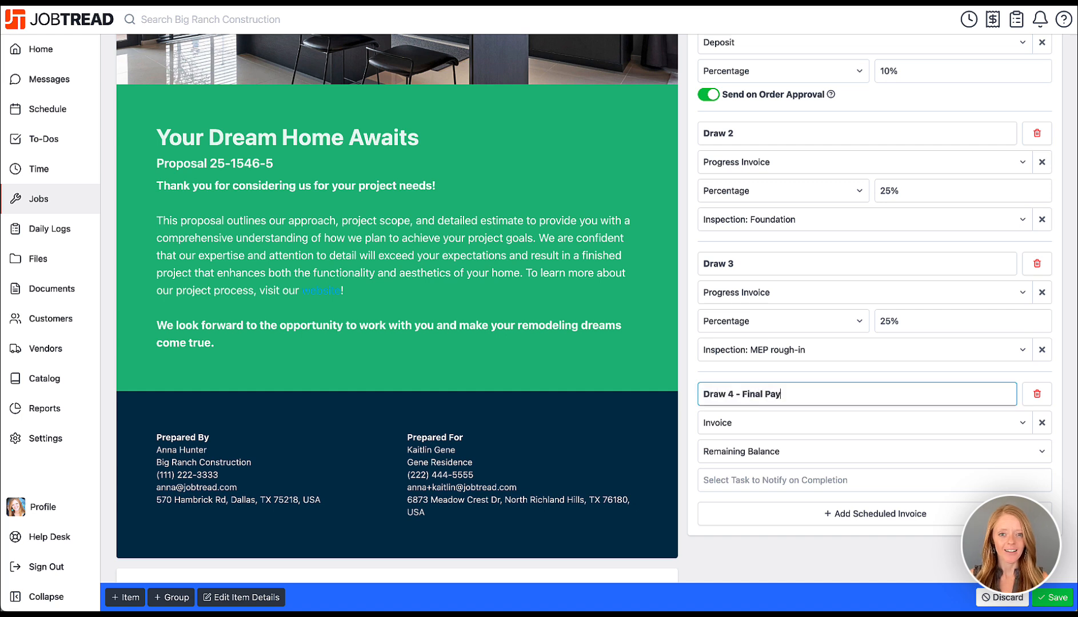
click(808, 422)
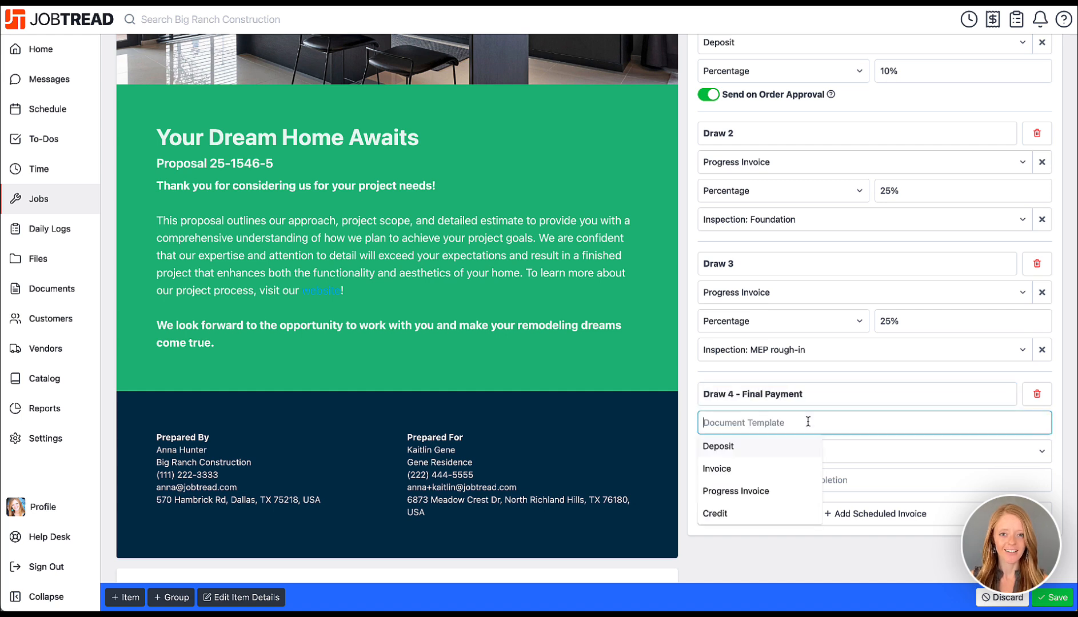
click(790, 468)
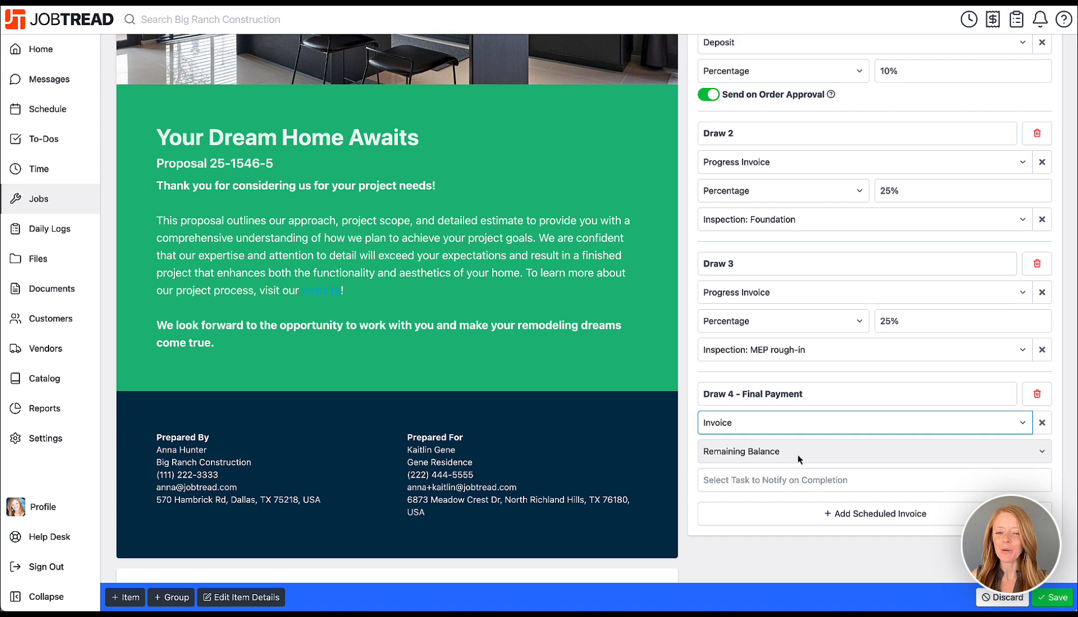
- Bill Draw 4 as the Remaining Balance, link its notification to the Final client walk-through task, and save the proposal
click(798, 455)
click(809, 455)
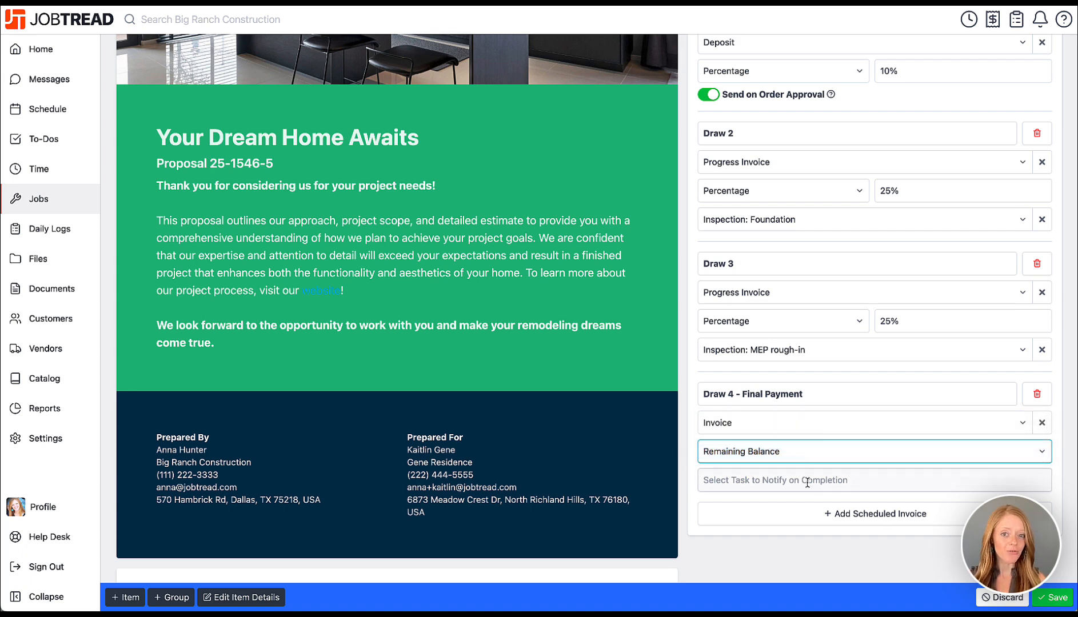
click(807, 479)
scroll(775, 439, down, 8)
scroll(774, 440, down, 5)
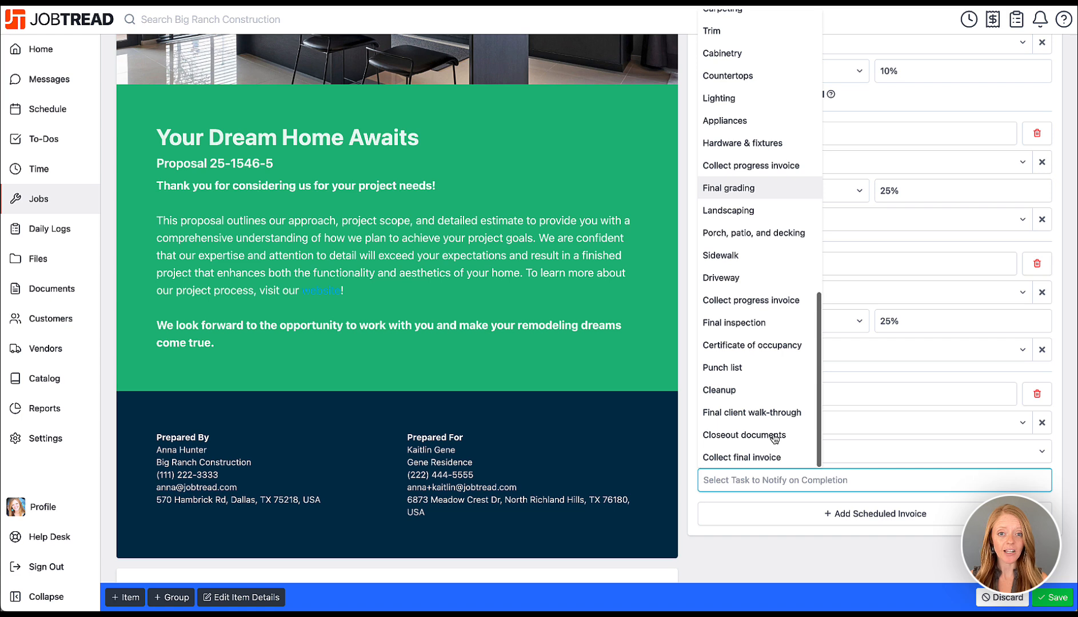
click(774, 416)
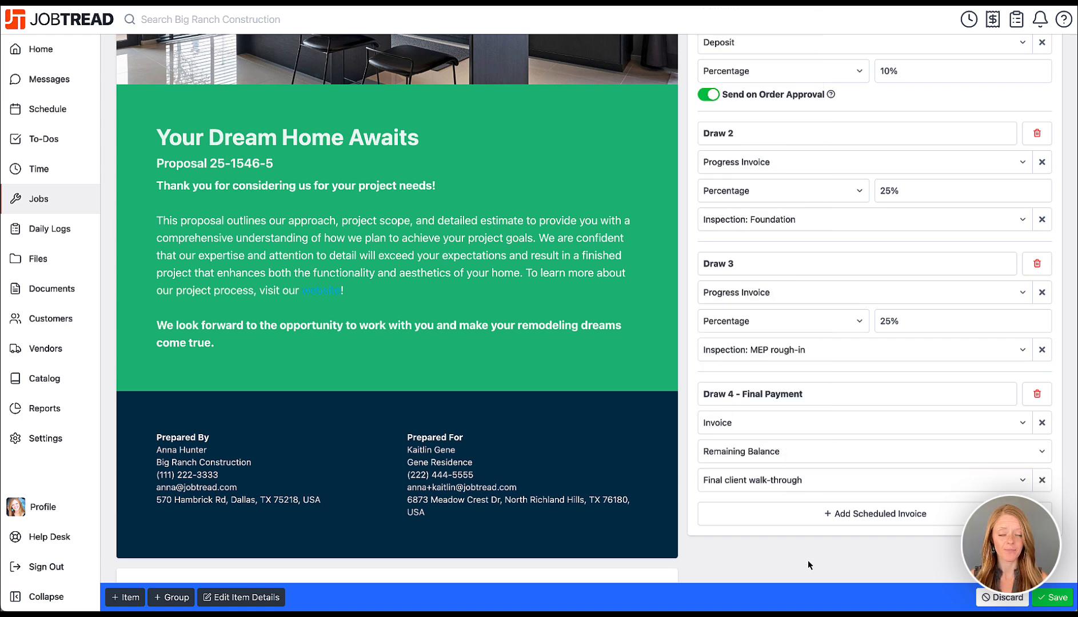
click(1058, 598)
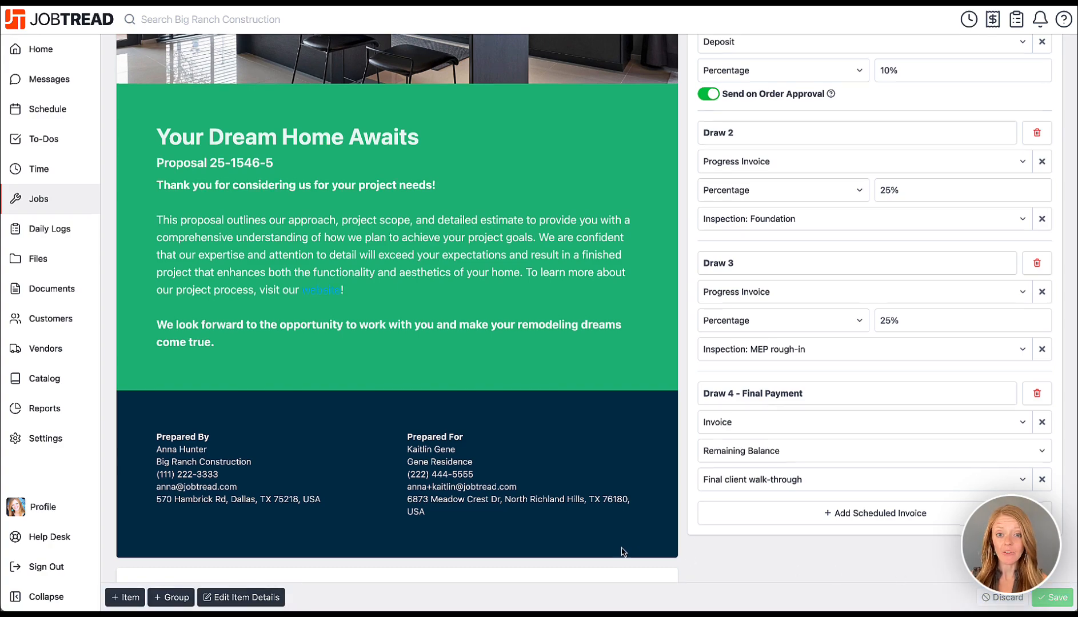
- Review the payment schedule table below the proposal's totals and check its show/hide setting, leaving the schedule shown
scroll(622, 552, down, 10)
scroll(623, 552, down, 8)
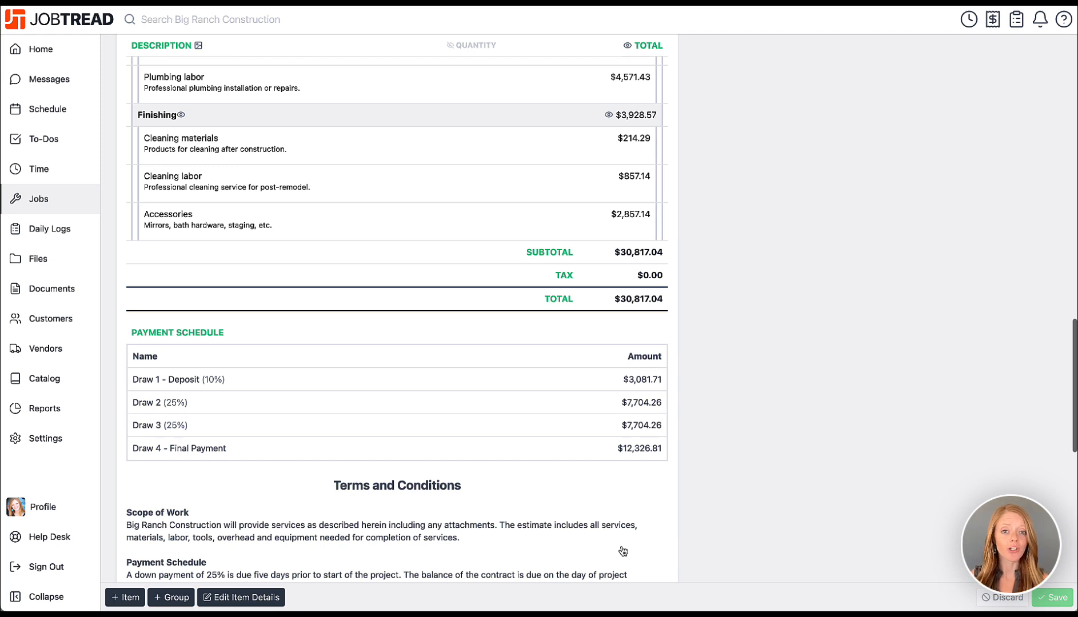
scroll(691, 334, up, 20)
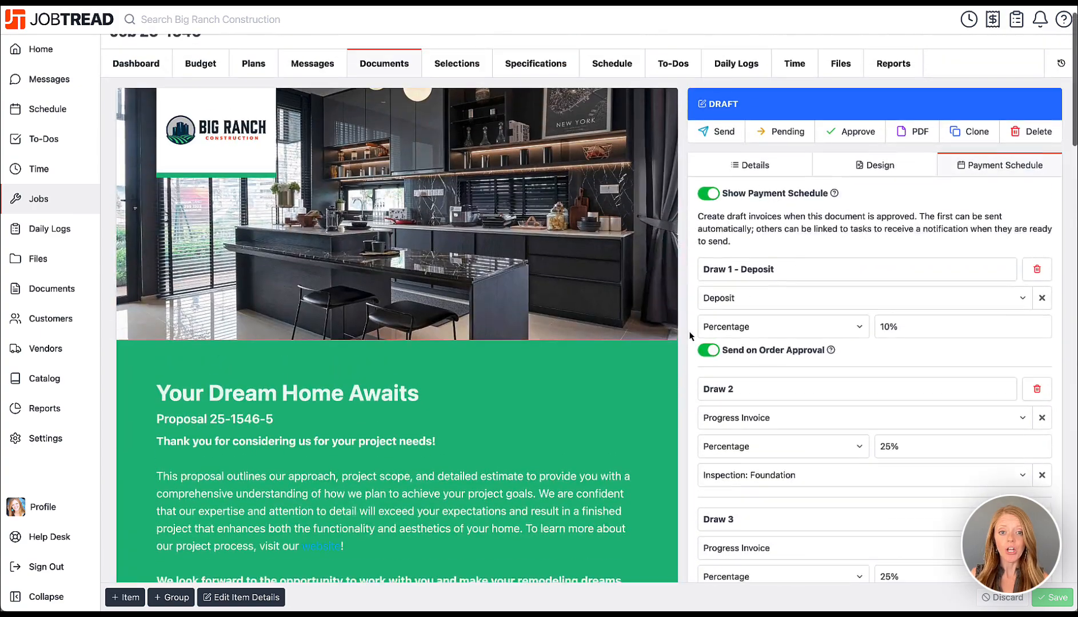
scroll(691, 336, up, 1)
click(710, 227)
click(709, 228)
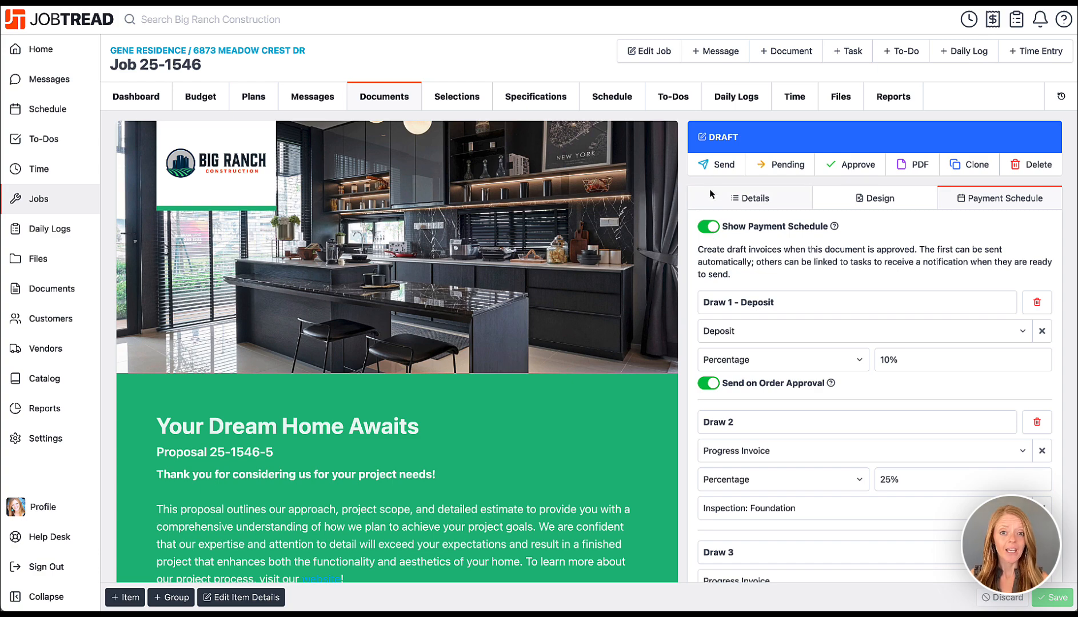
- Send the proposal to the customer contact with the signature required and the prepared email message
click(712, 168)
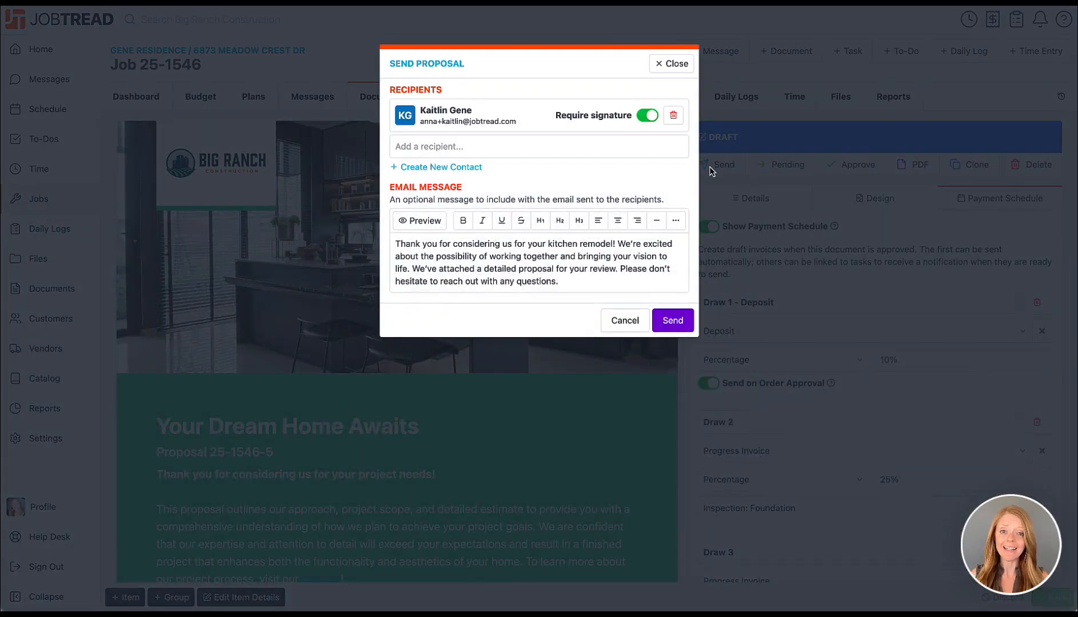
click(673, 321)
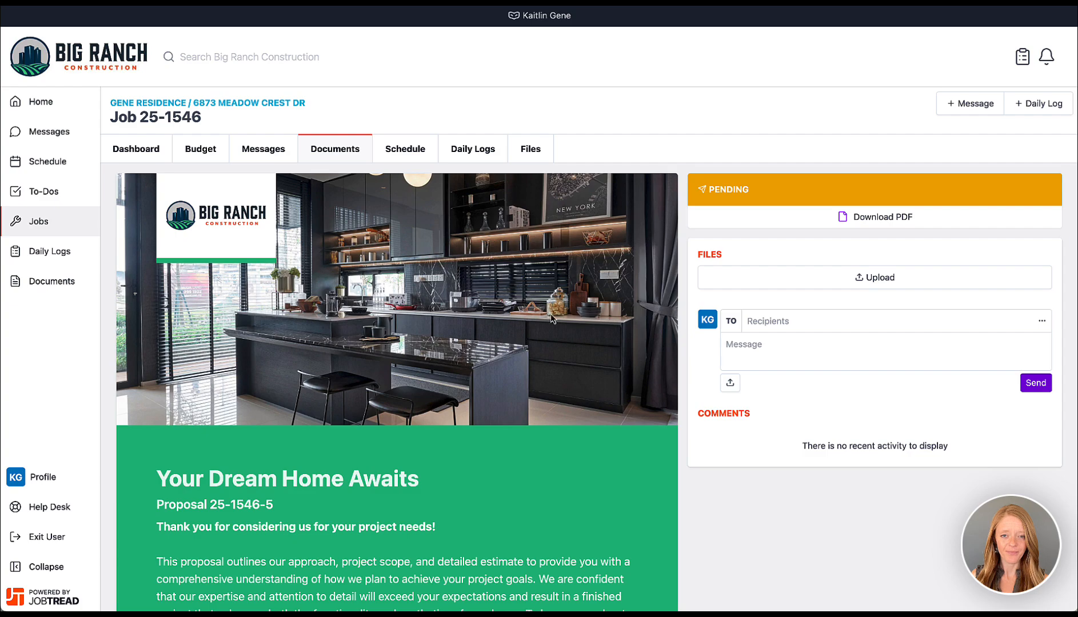
- As the customer, read through the proposal, sign and approve it, and open the generated invoice for review
scroll(553, 319, down, 8)
scroll(553, 319, down, 14)
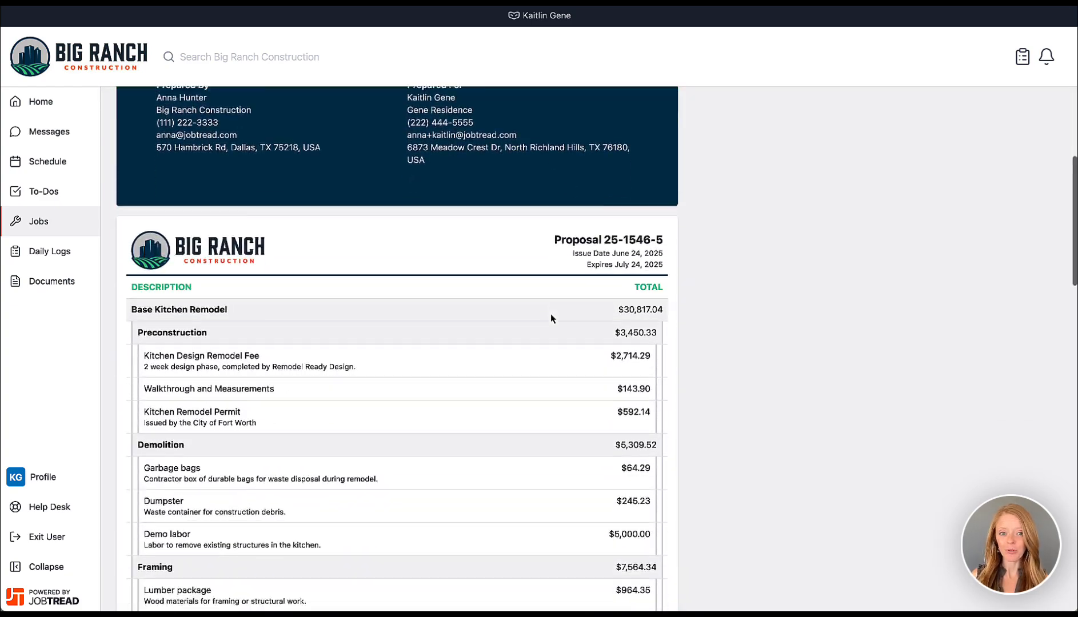
scroll(552, 319, down, 7)
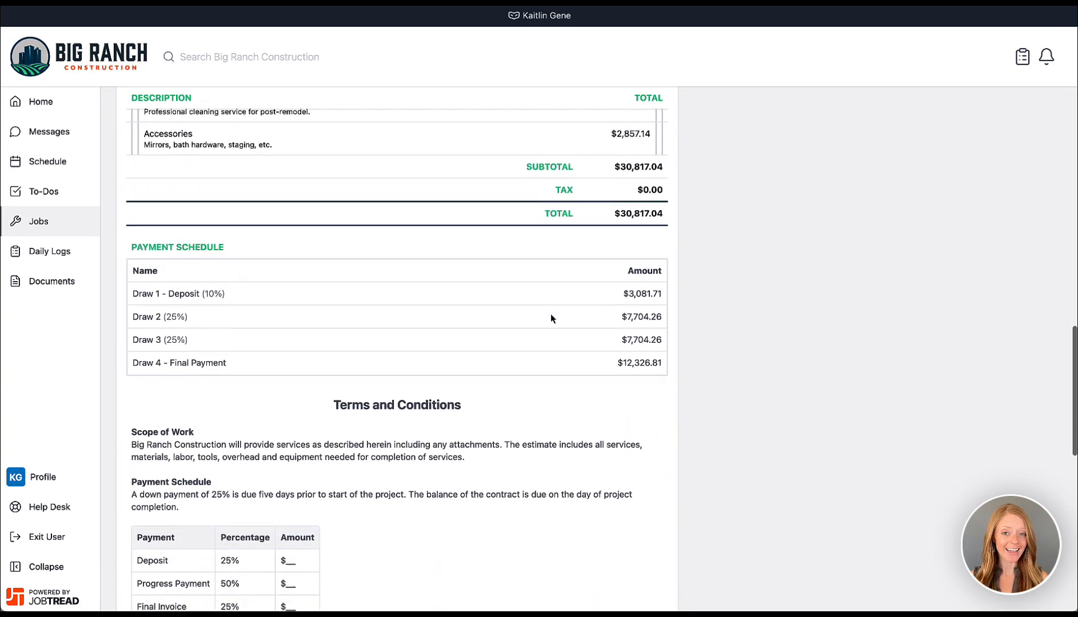
scroll(551, 319, down, 8)
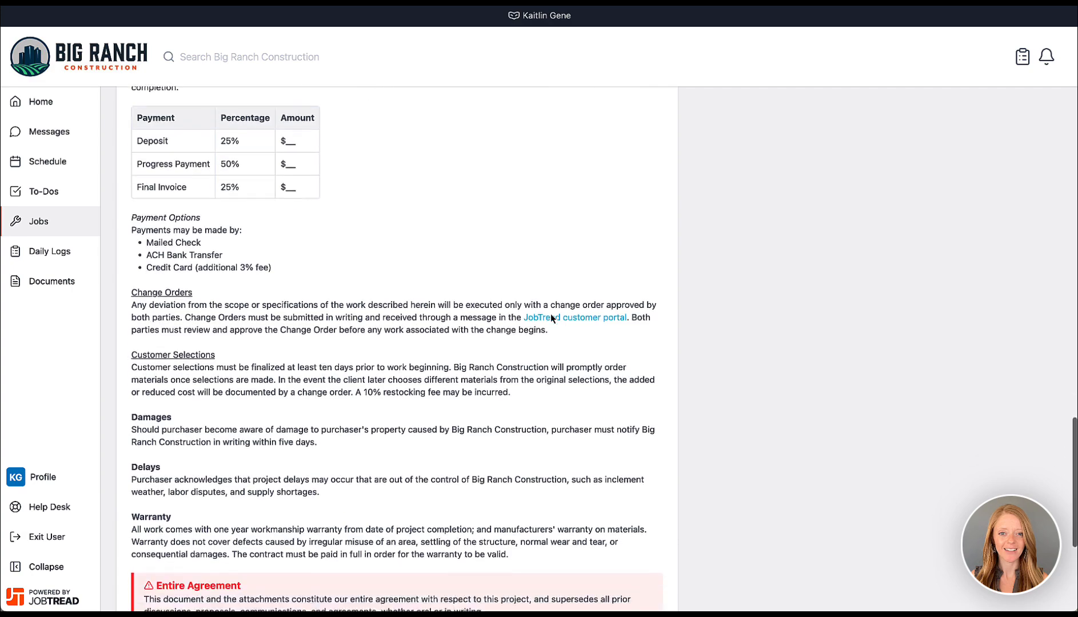
drag(226, 443, 272, 468)
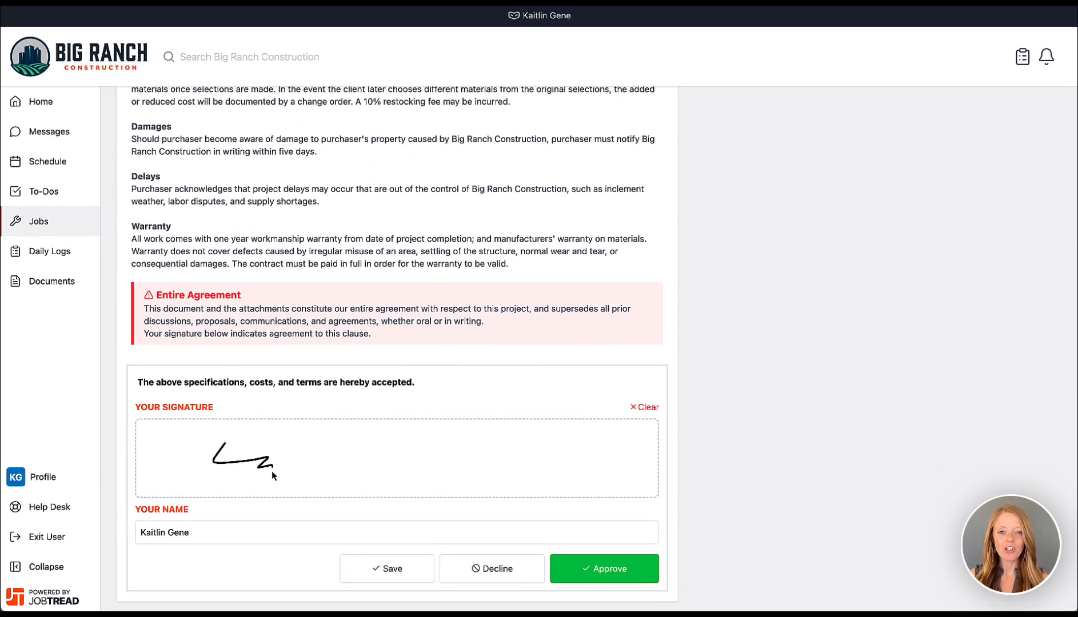
click(601, 570)
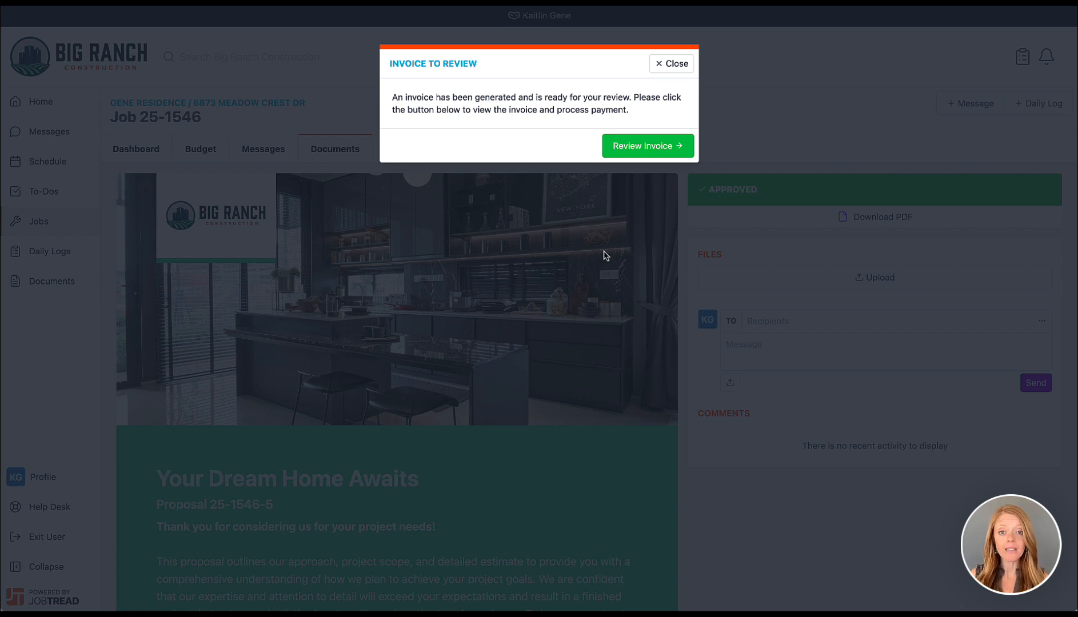
click(626, 147)
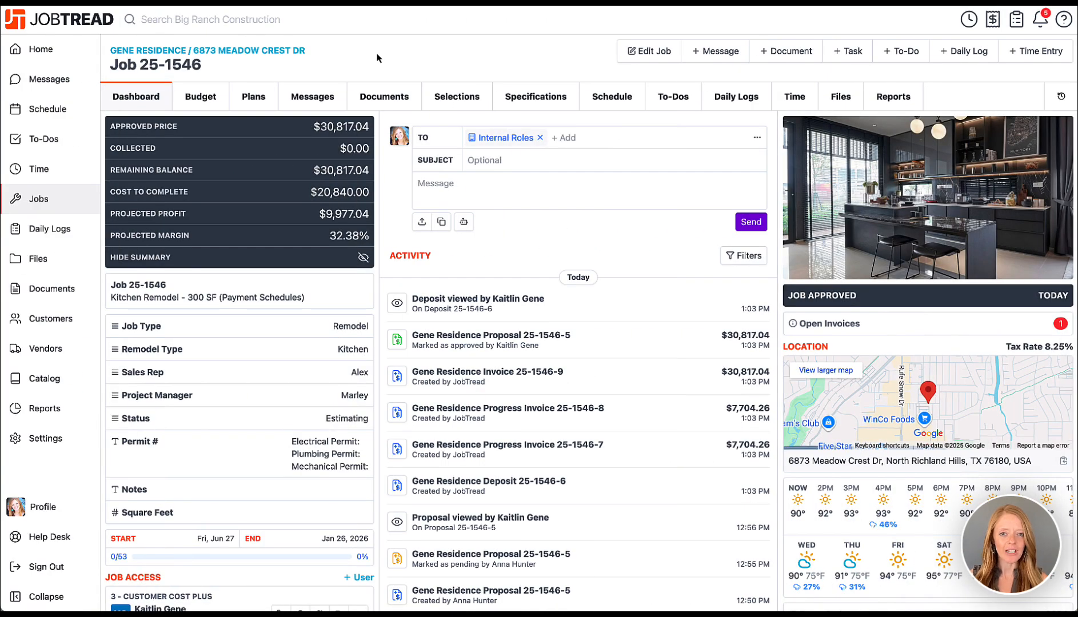
- Mark the Inspection: Foundation task complete in the job's schedule and check the notifications for the linked progress invoice
click(589, 95)
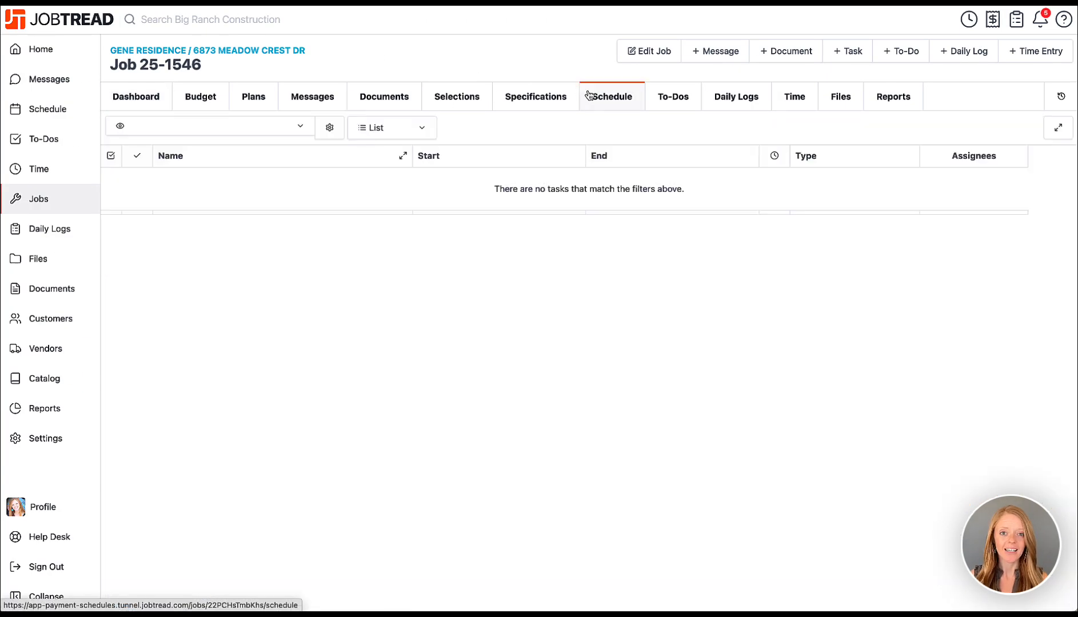
scroll(603, 271, right, 12)
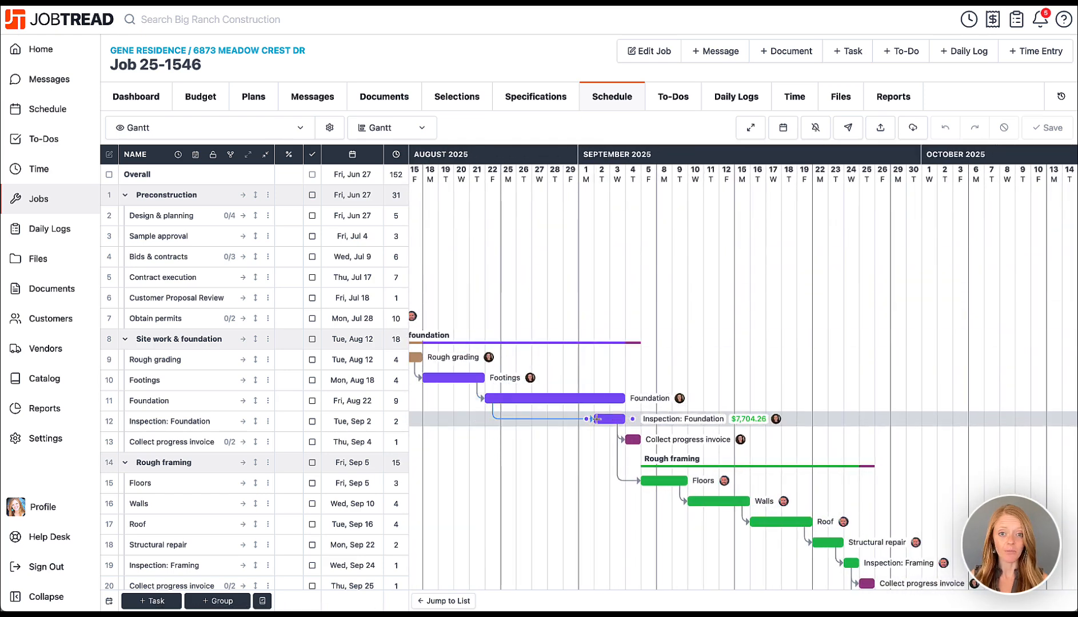
click(313, 422)
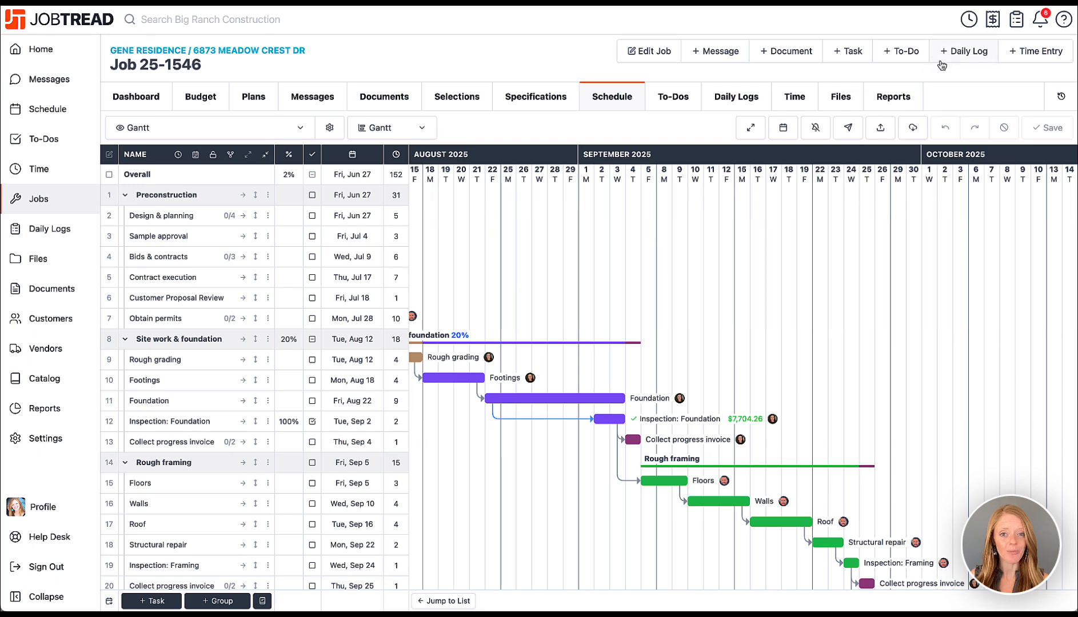
click(1041, 19)
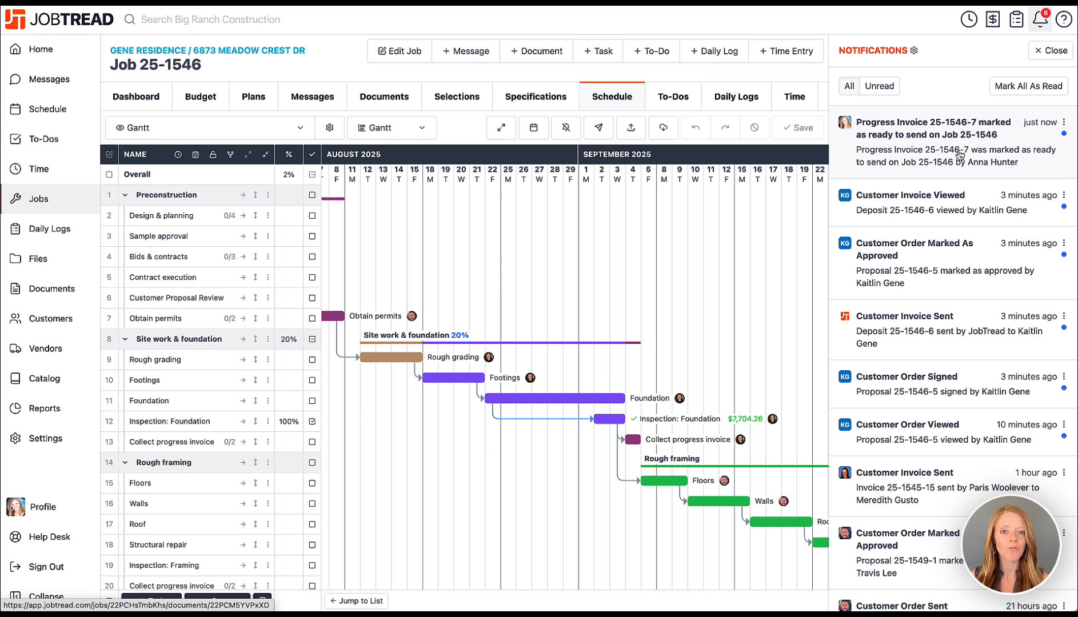
click(1043, 53)
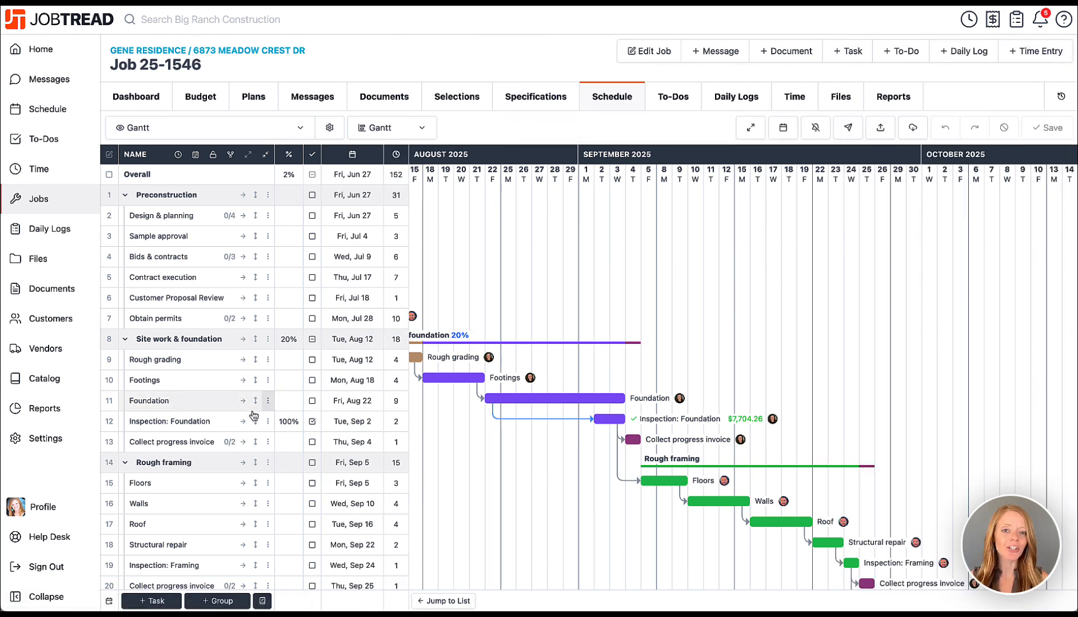
- Add a scheduled invoice to the payment schedule of the Proposal document template in the organization settings and save the template
click(74, 452)
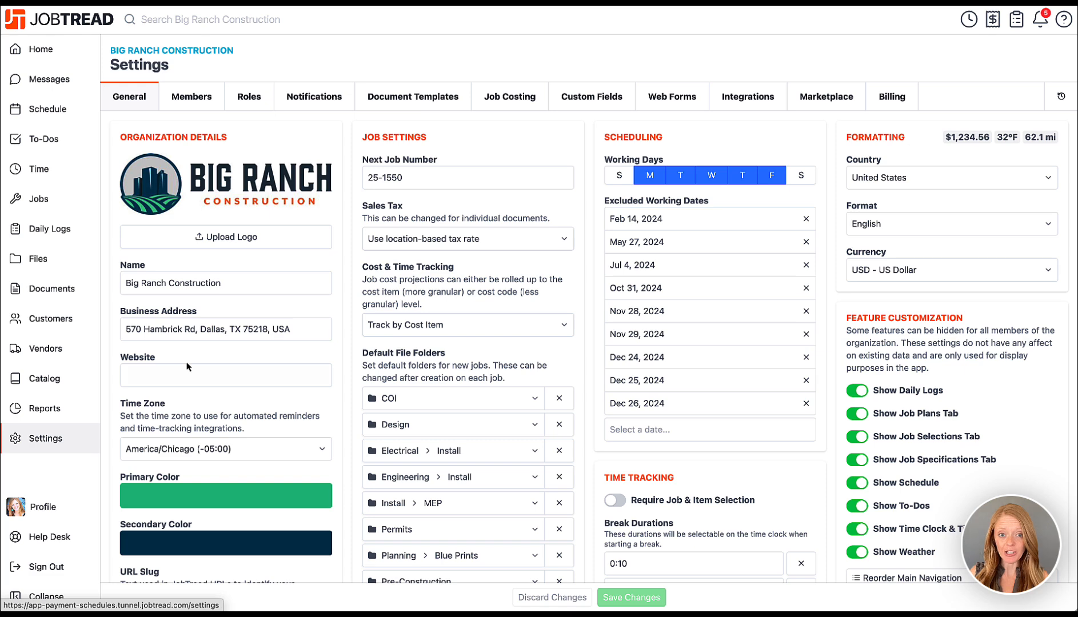
click(421, 110)
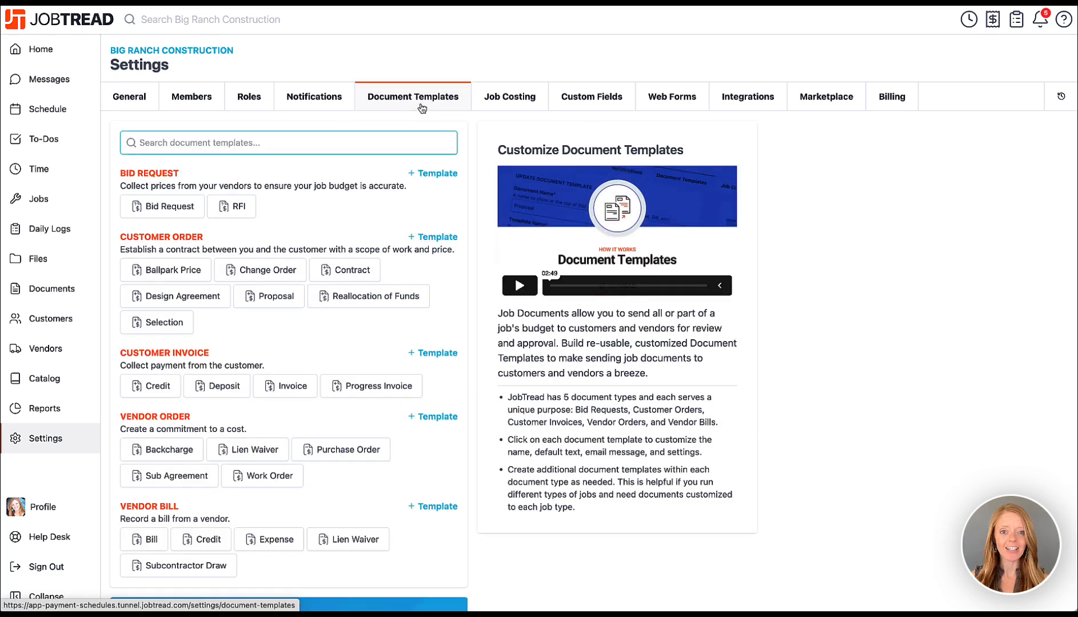
click(274, 298)
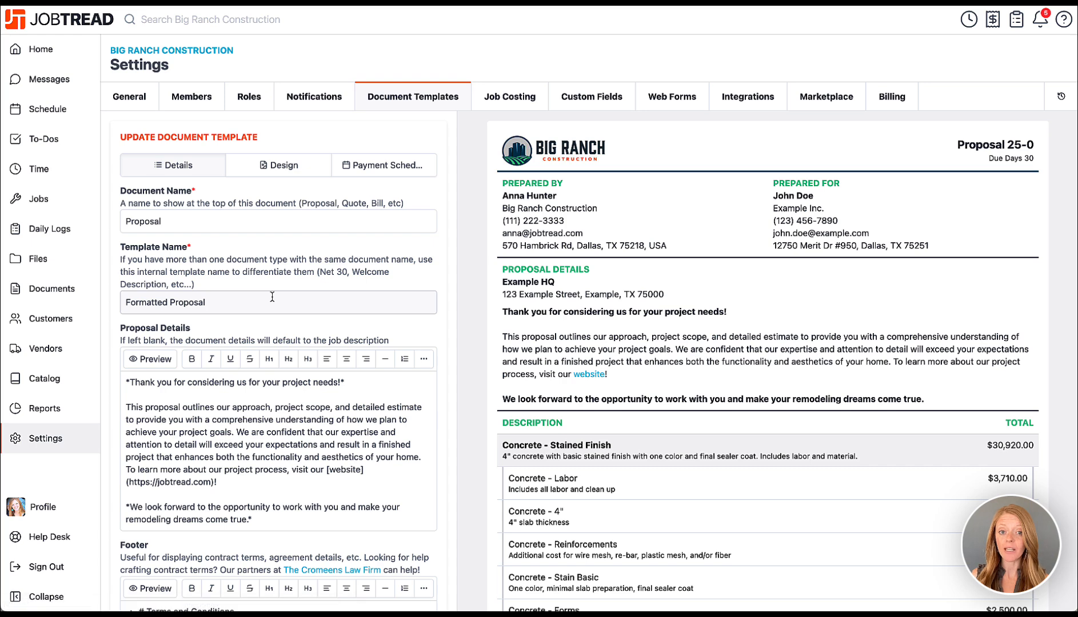
click(367, 171)
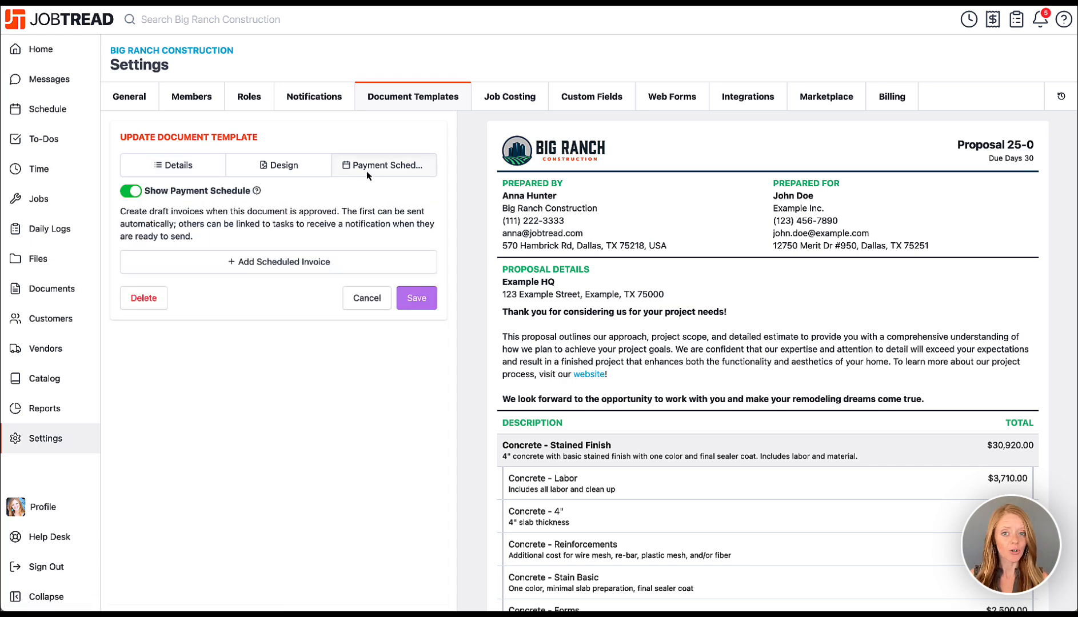
click(339, 261)
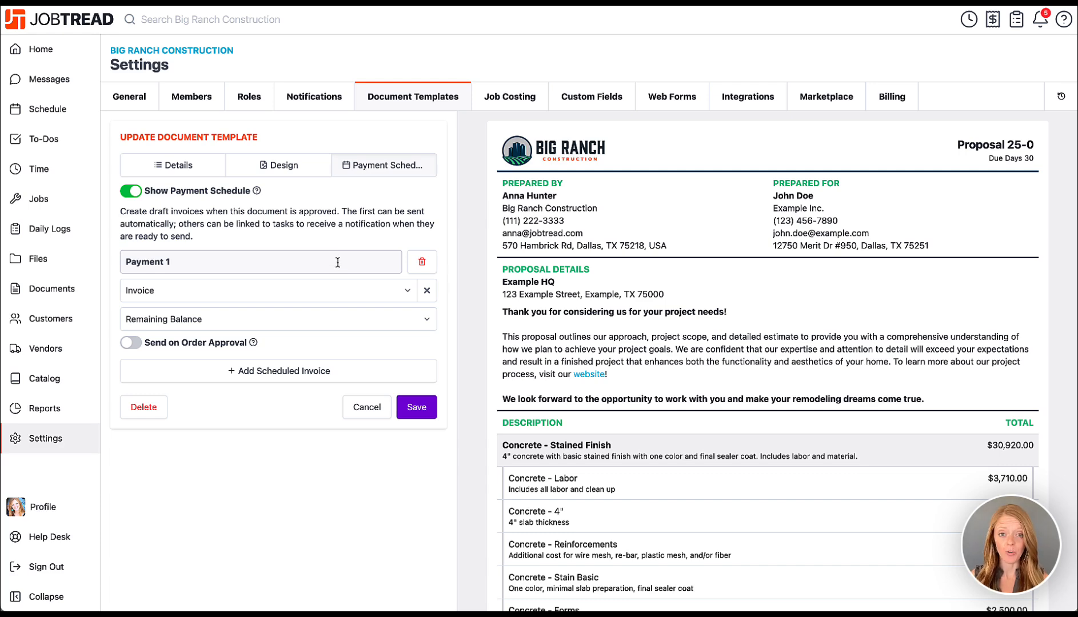
click(417, 407)
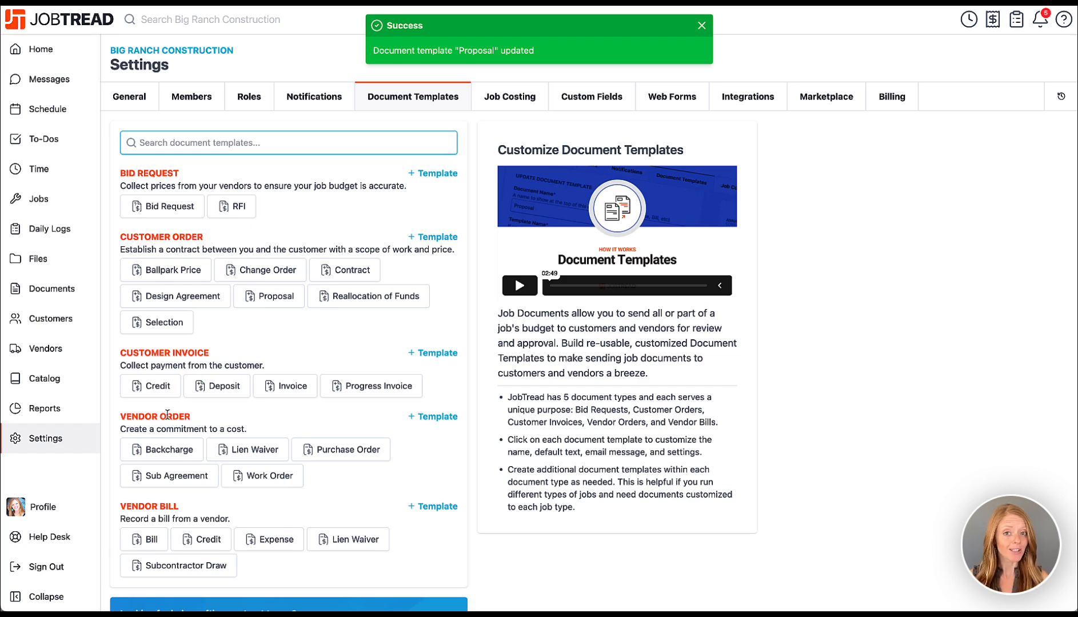
- Add a scheduled bill to the payment schedule of the Purchase Order document template
click(331, 451)
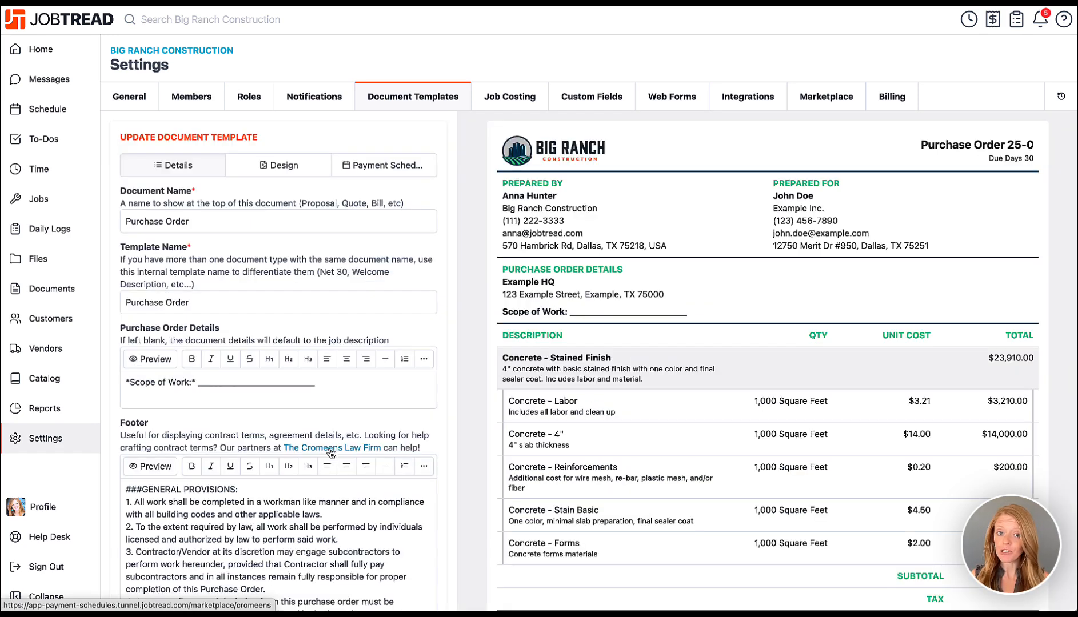
click(367, 169)
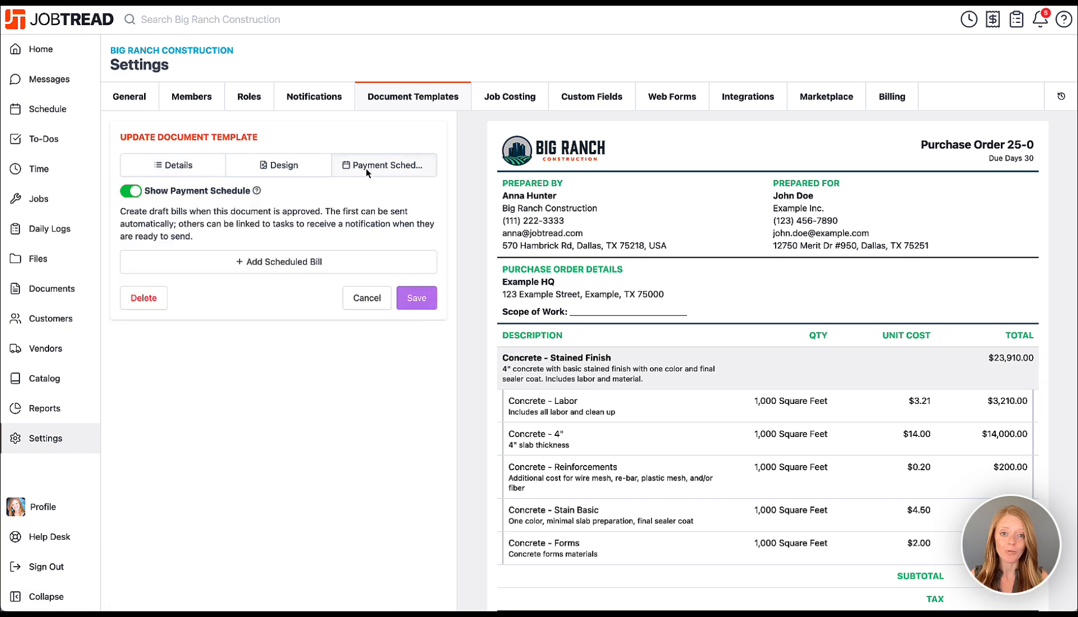
click(352, 265)
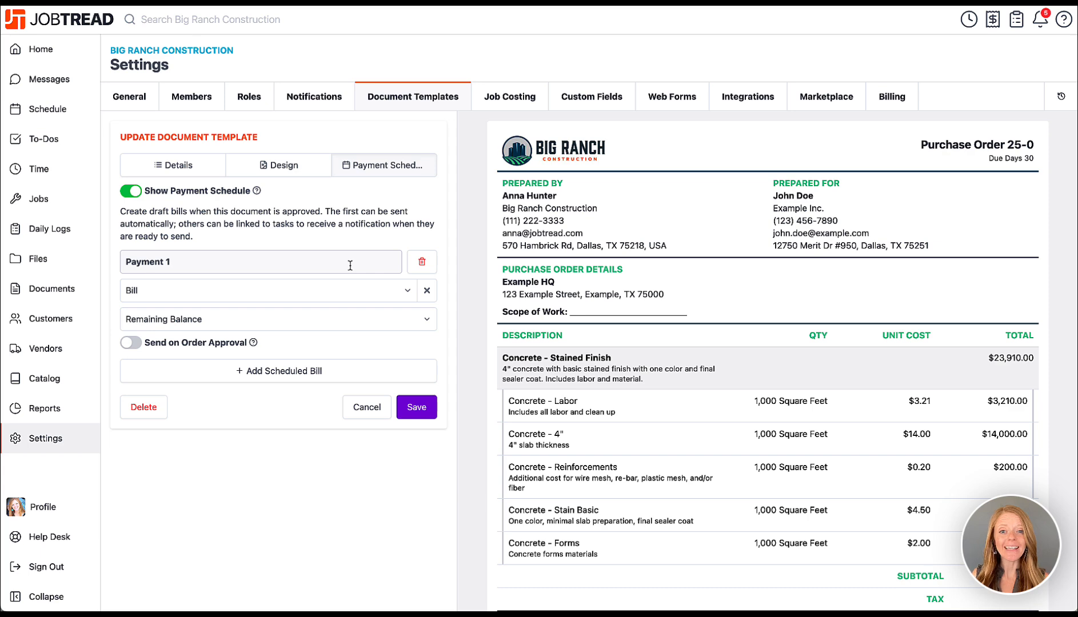
- Open the draft proposal from the documents of the Kitchen Remodel - 300 SF (Payment Schedules) job
click(86, 207)
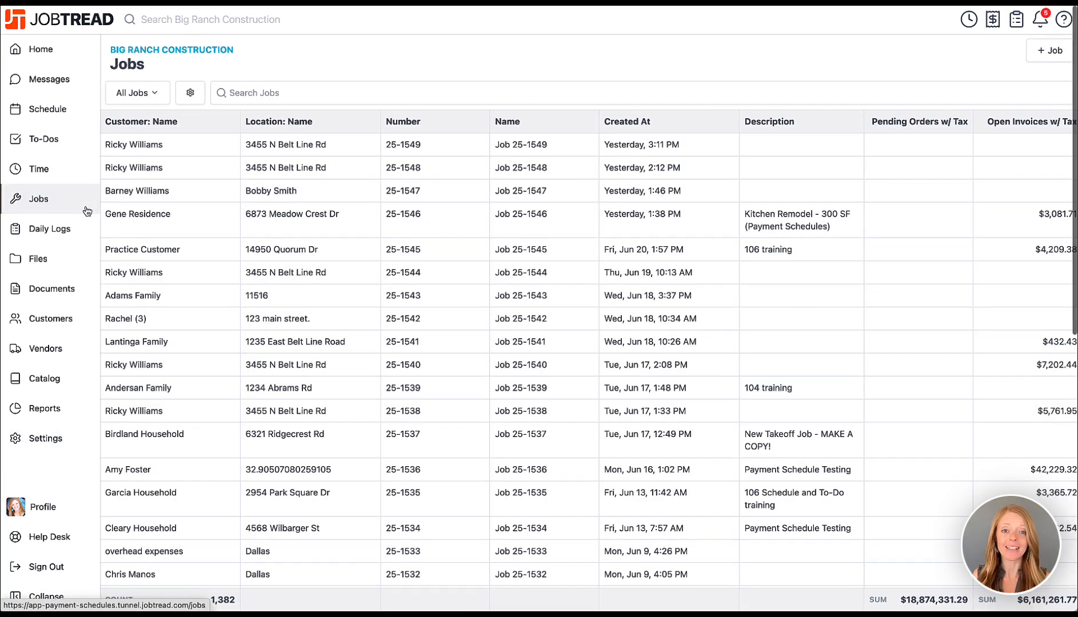
click(233, 212)
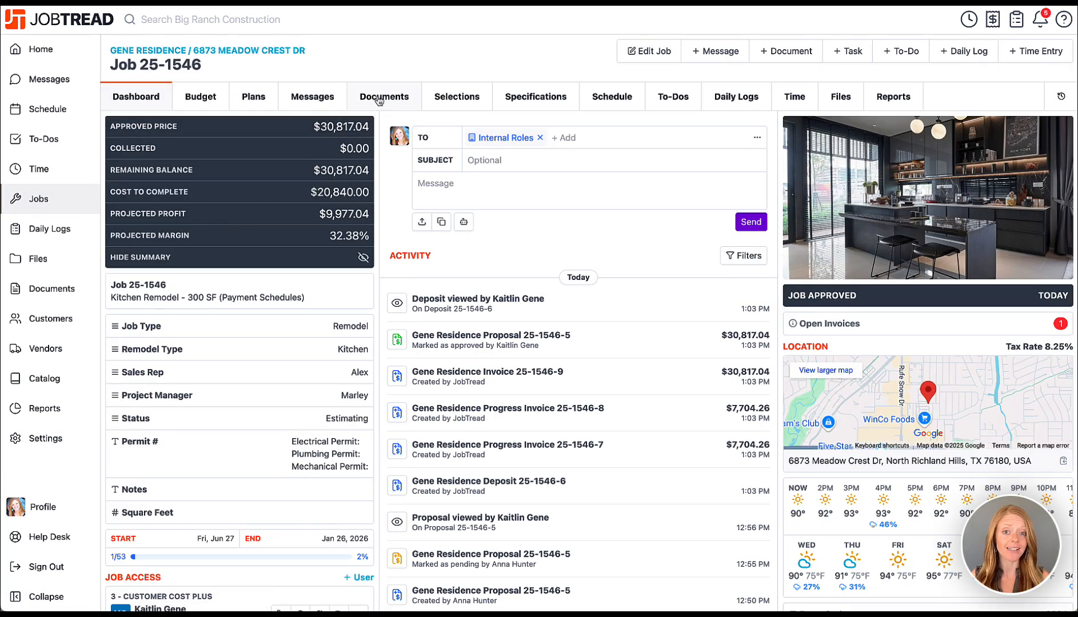
click(380, 98)
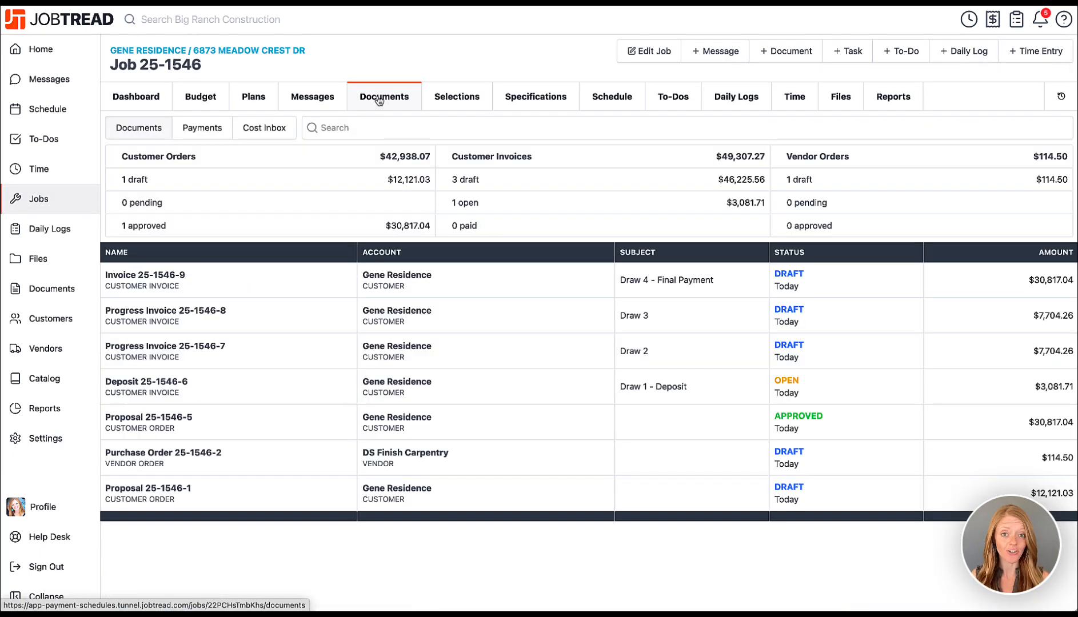
click(318, 496)
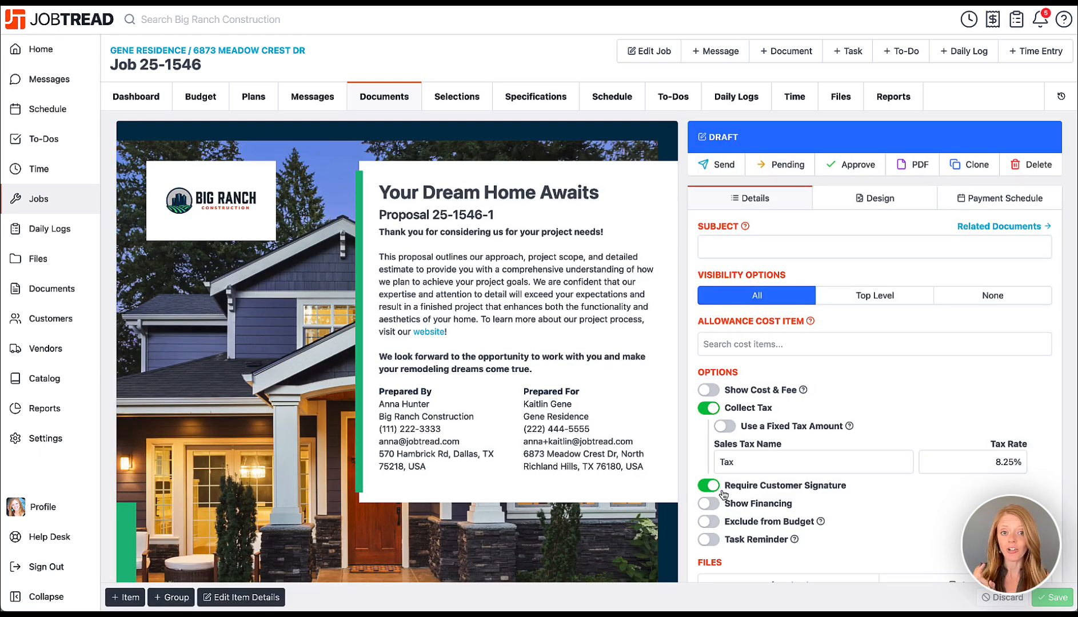
- Enable the draft proposal's task reminder, link it to the Customer Proposal Review task and save the document
scroll(723, 494, down, 4)
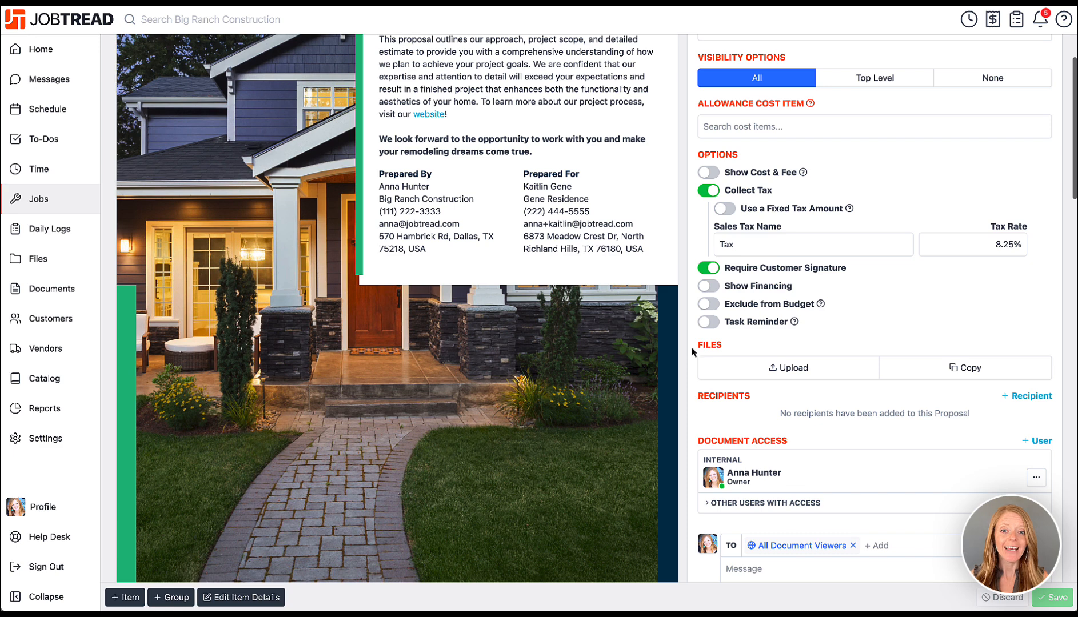
click(709, 323)
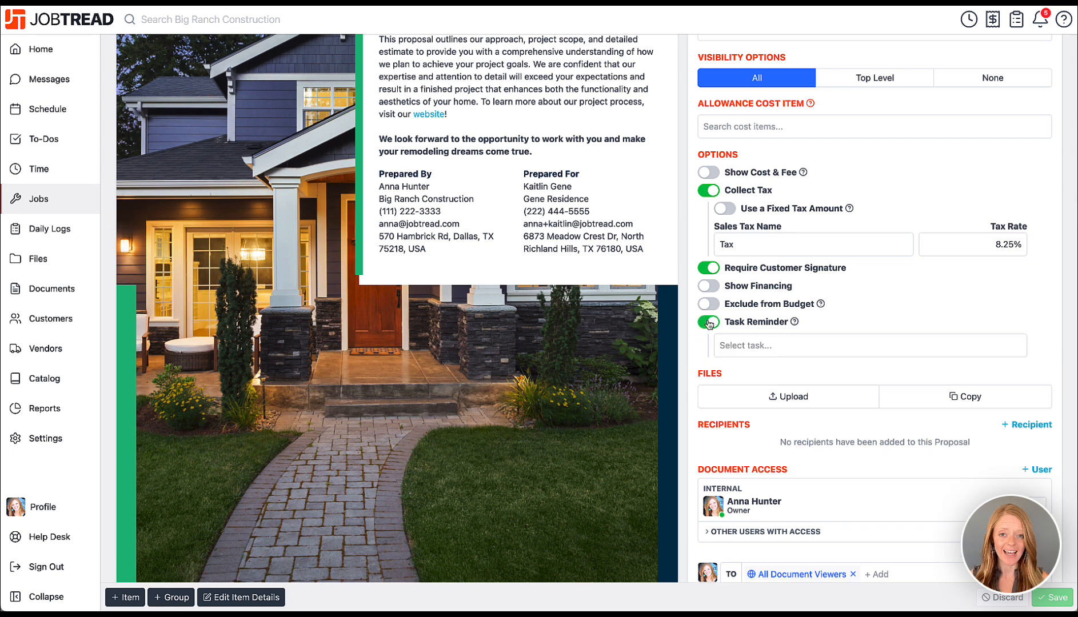
click(739, 345)
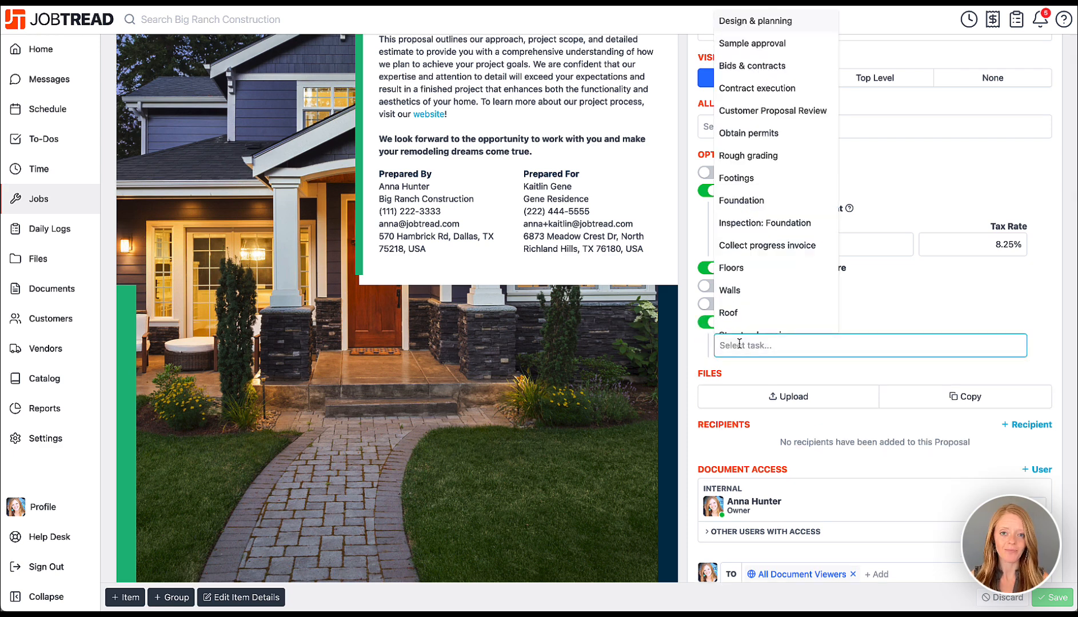
click(744, 99)
click(1052, 600)
scroll(589, 308, up, 4)
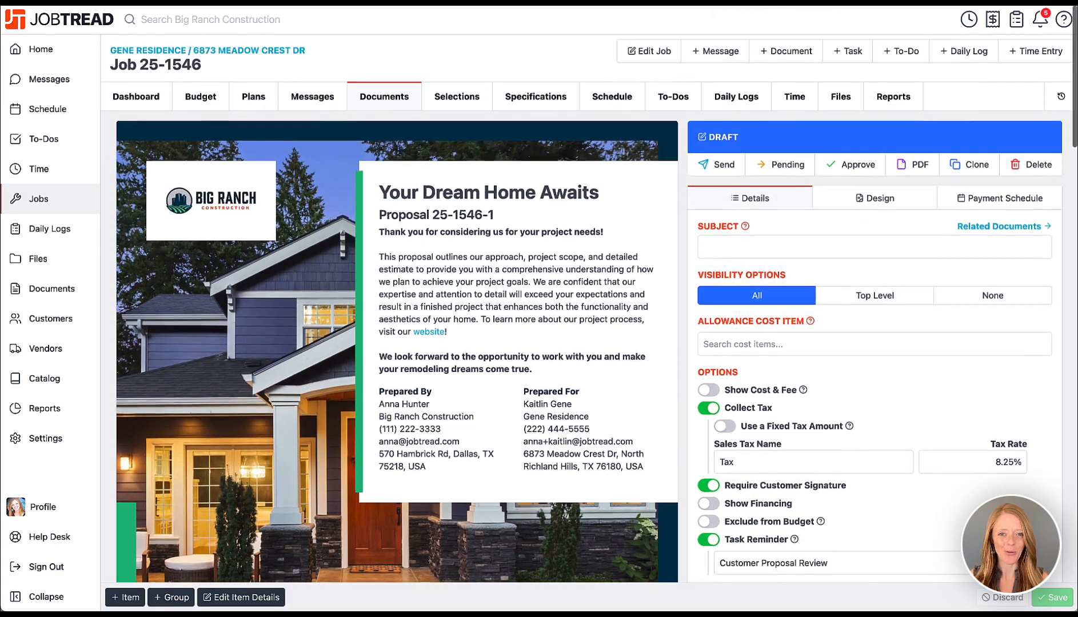
- Add the draft purchase order as a related document on the Contract execution task in the job's schedule
click(609, 94)
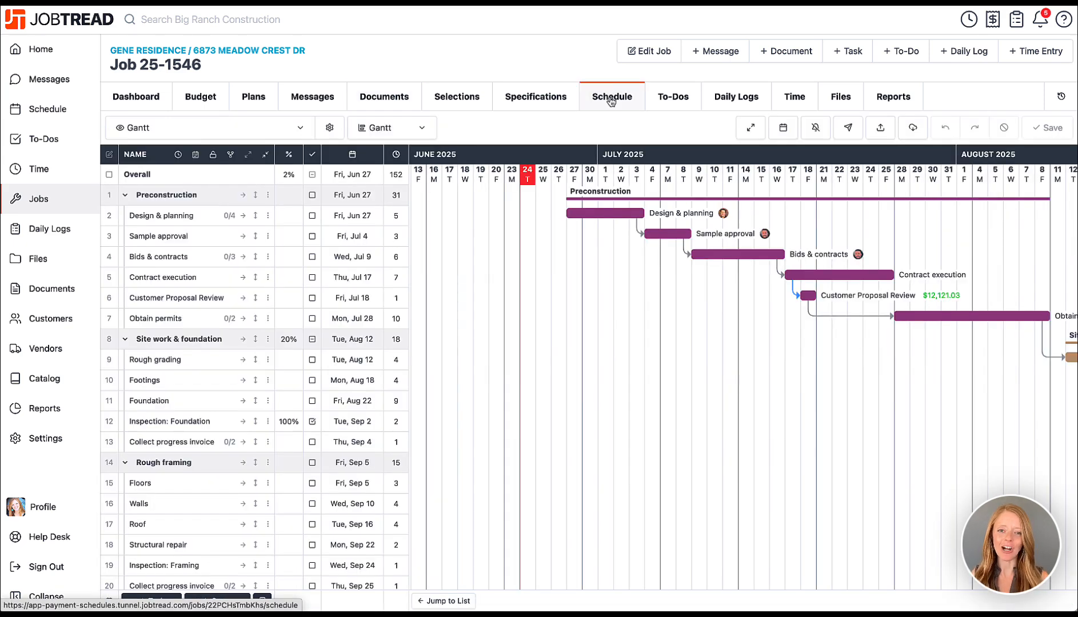
click(806, 276)
scroll(926, 399, down, 5)
scroll(926, 399, down, 2)
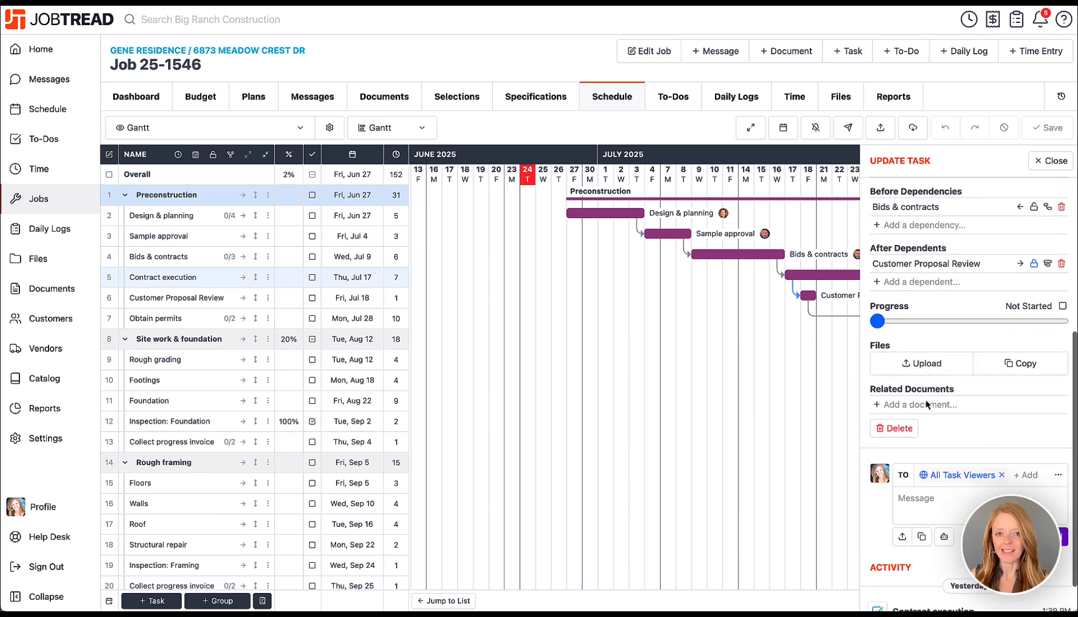
click(920, 378)
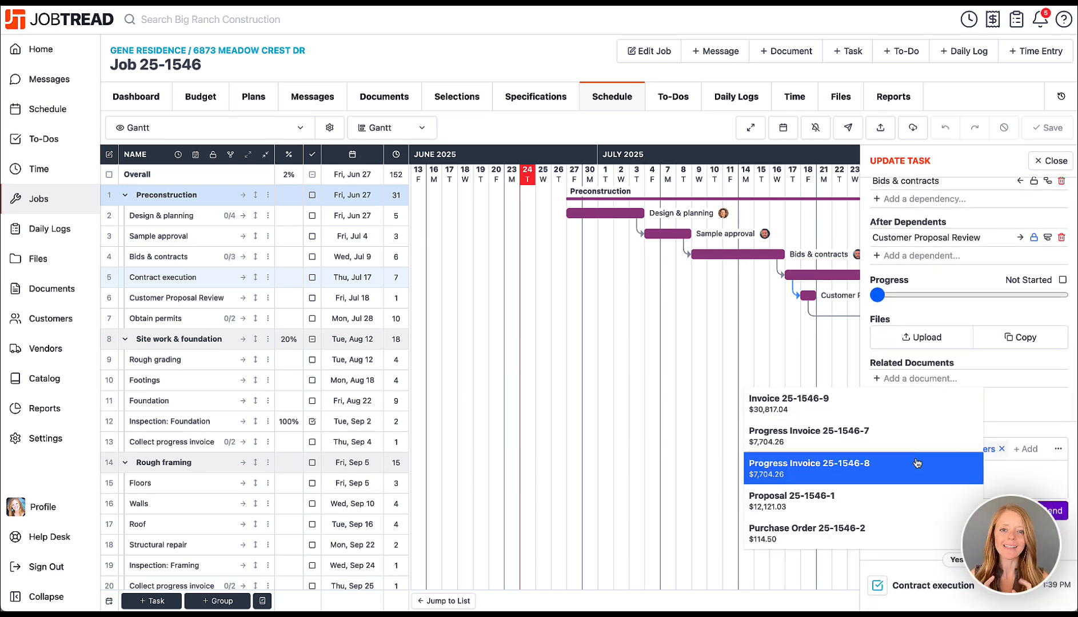
click(914, 532)
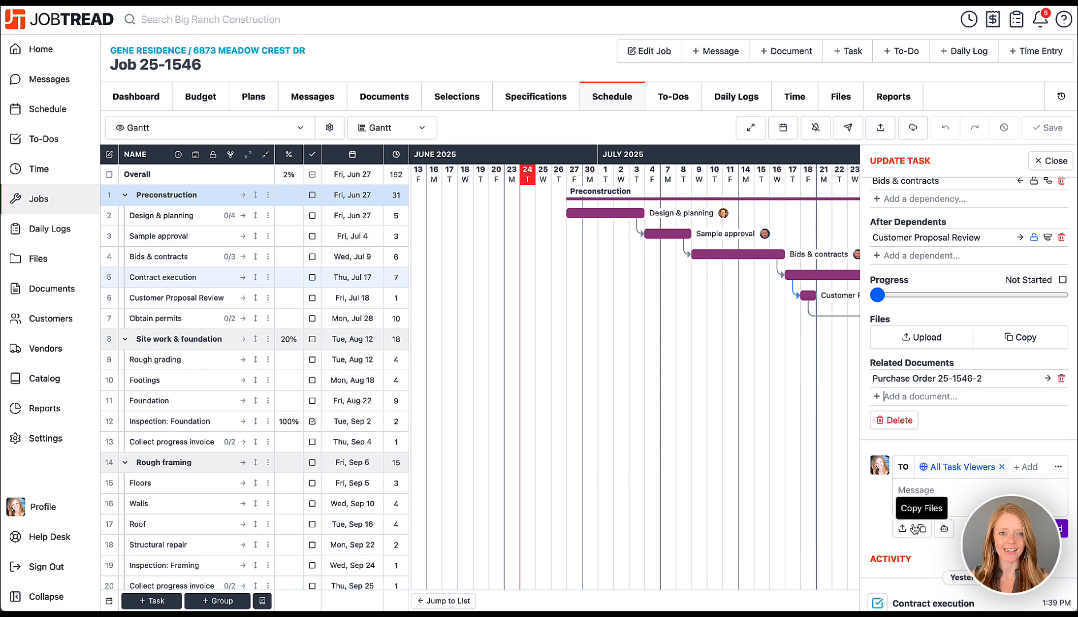
scroll(914, 400, up, 10)
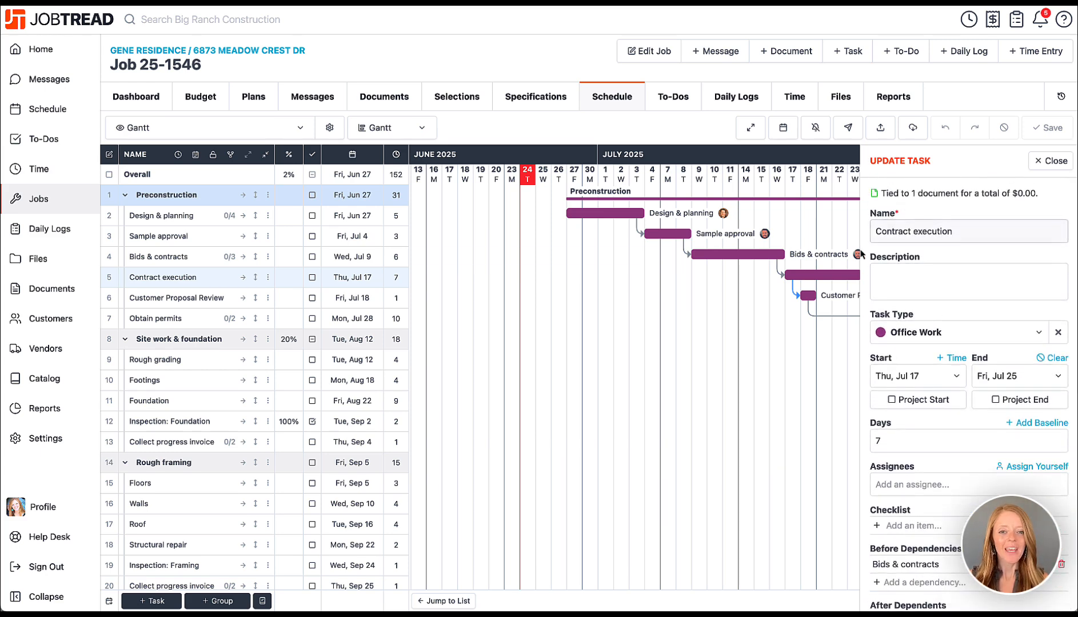
scroll(824, 312, right, 8)
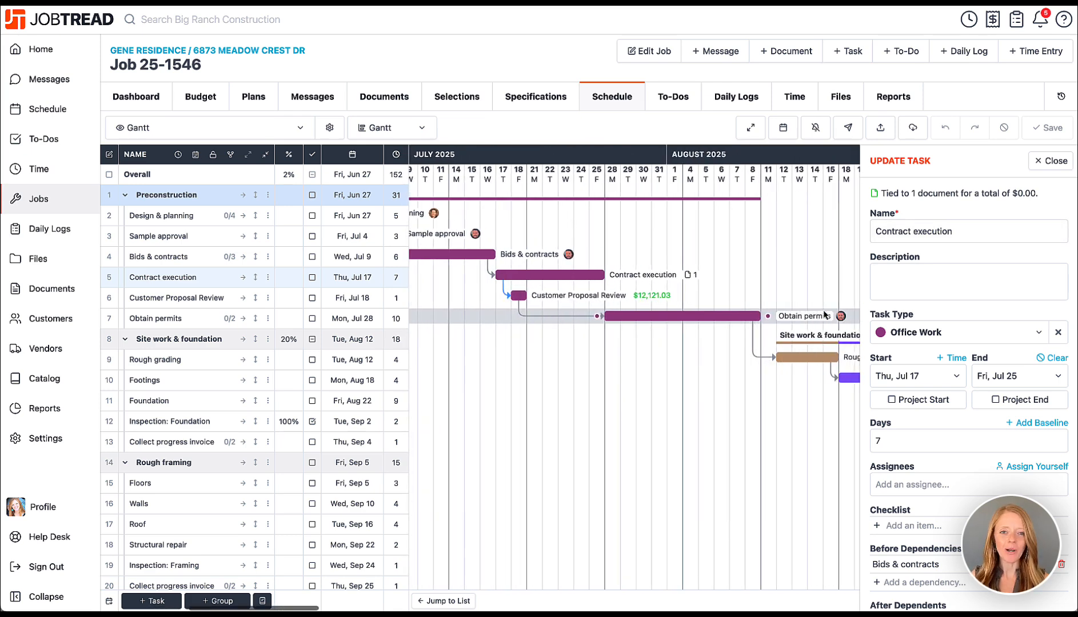